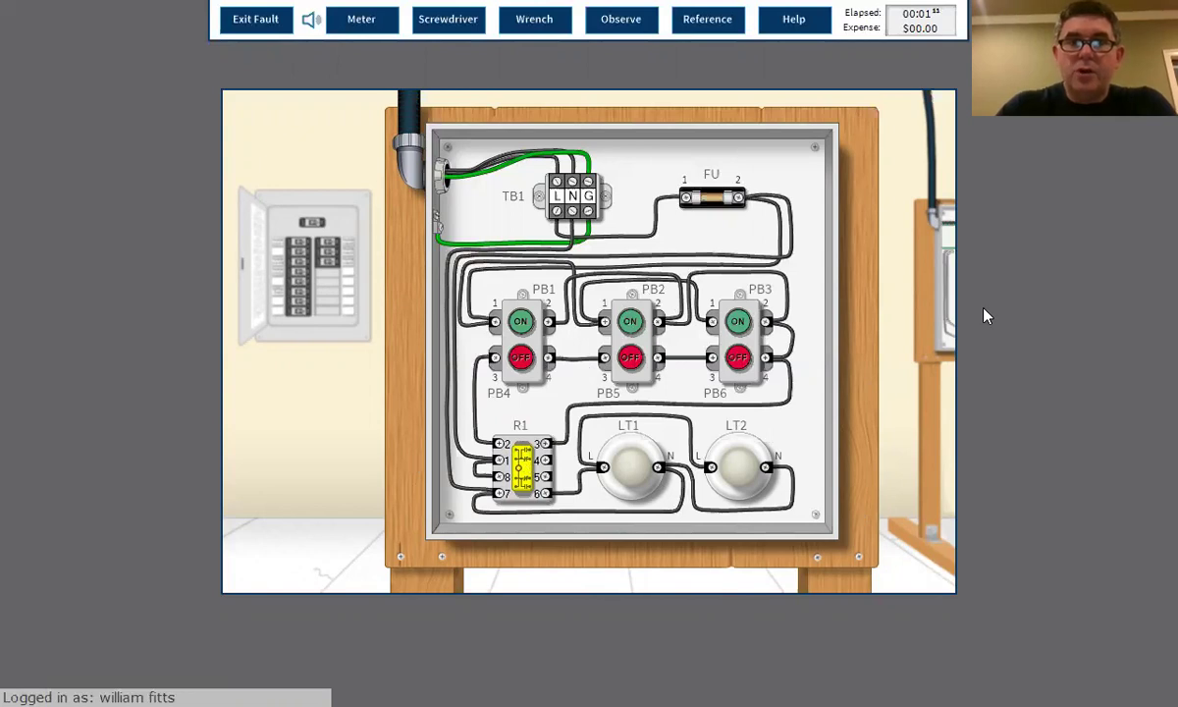
- Bring out the multimeter and place the Reference schematic diagram to the right of the panel
left_click(362, 22)
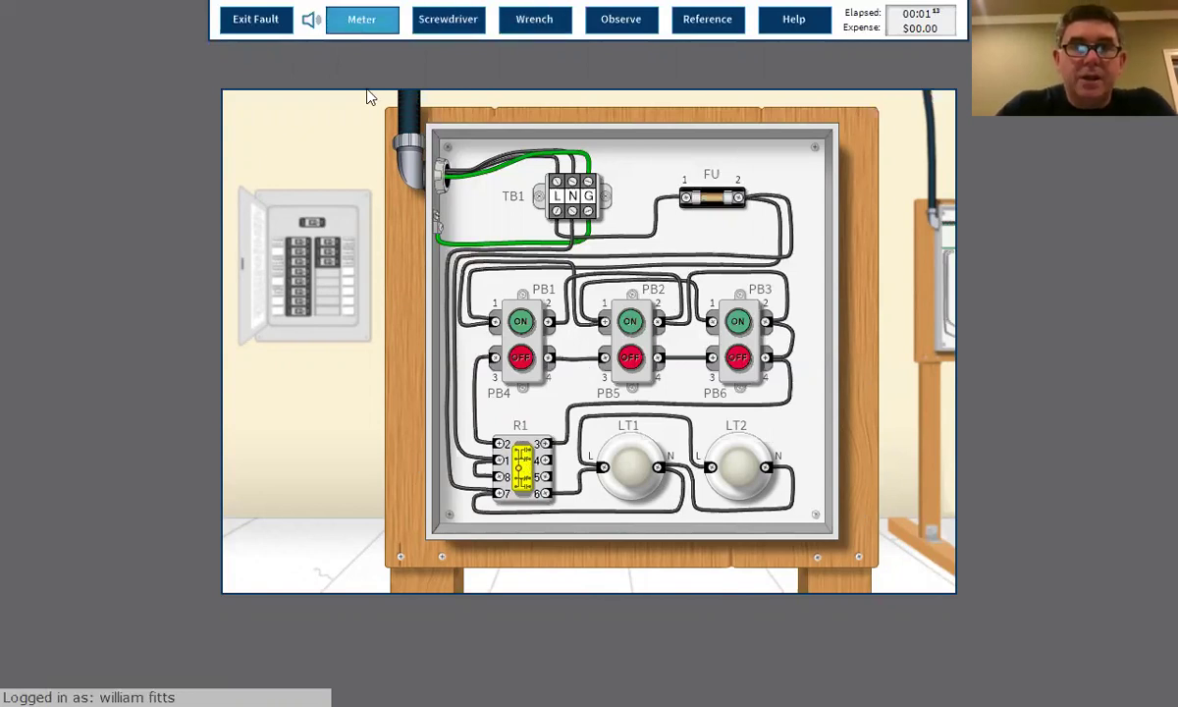
left_click(713, 36)
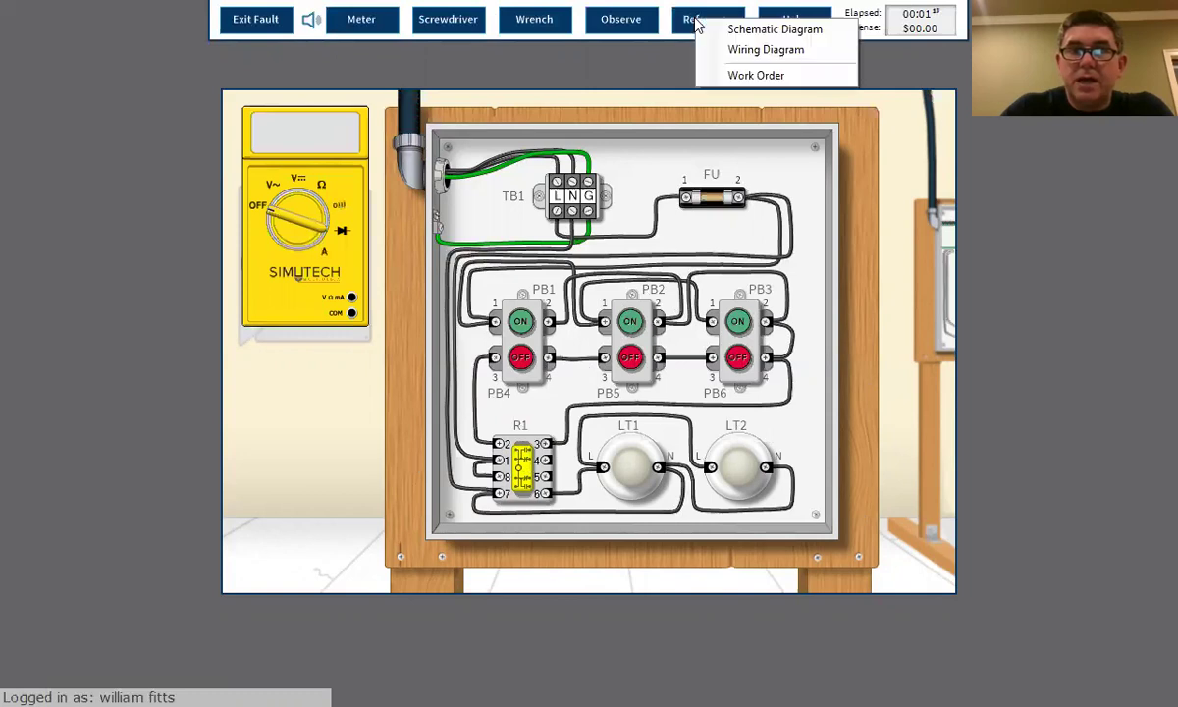
left_click(755, 32)
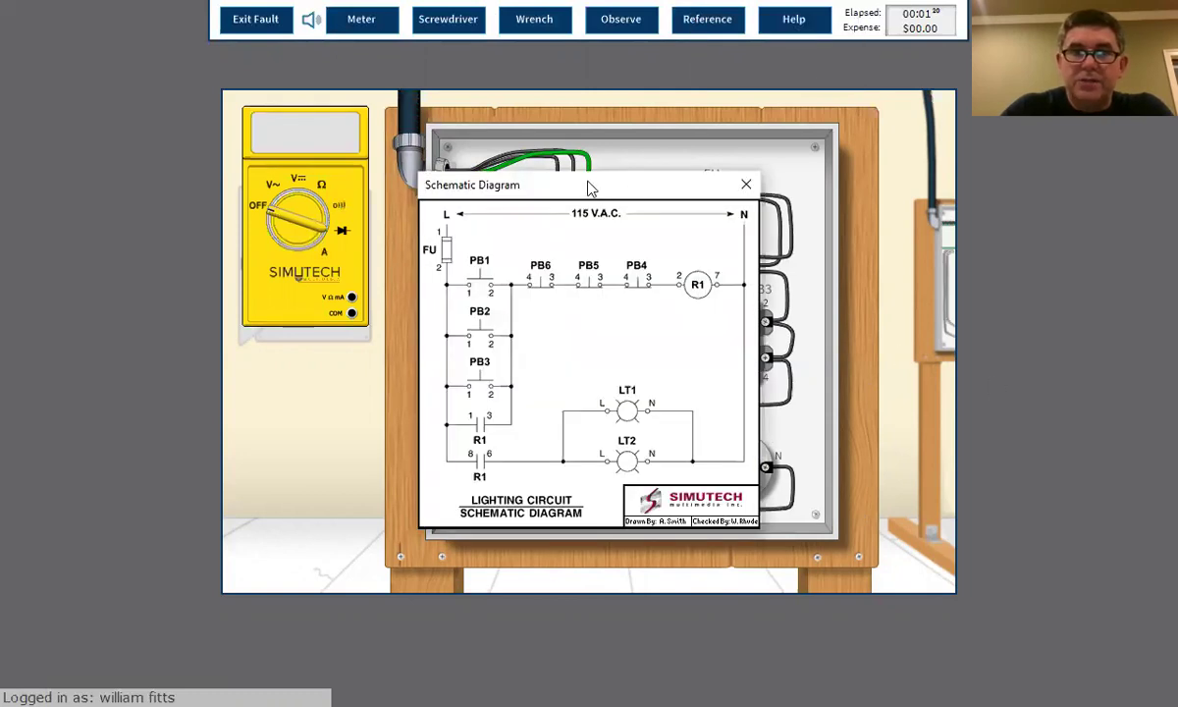
left_click_drag(606, 191, 1007, 282)
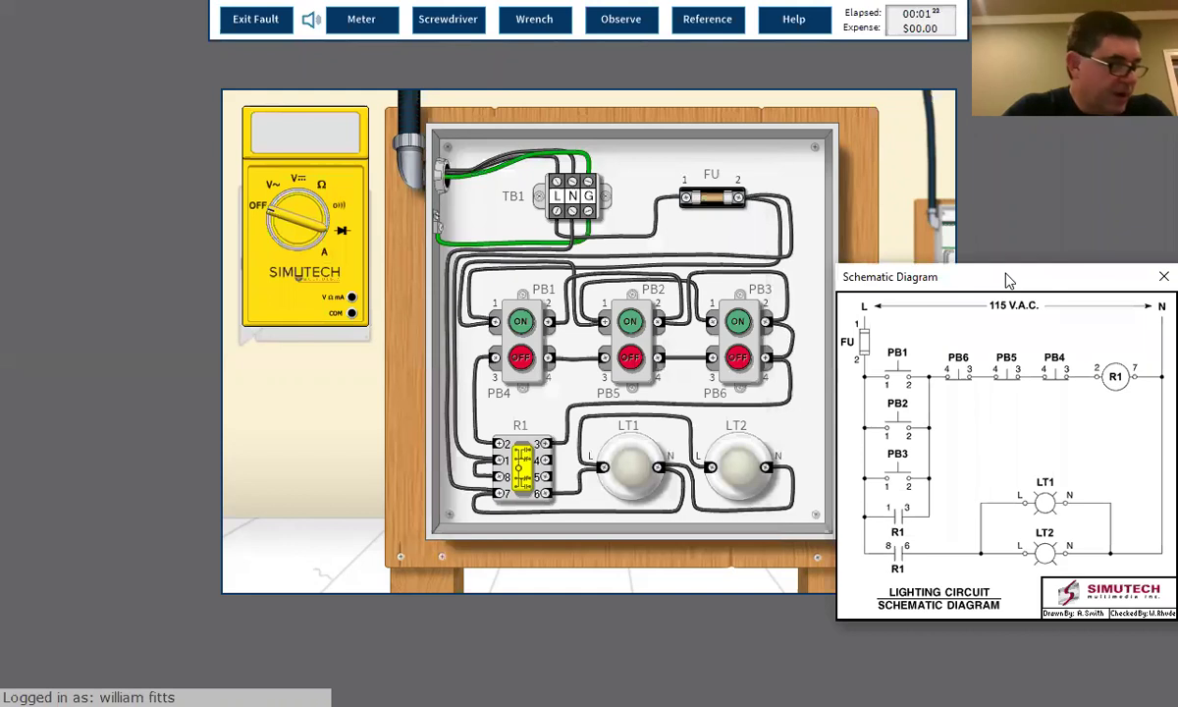
left_click(633, 577)
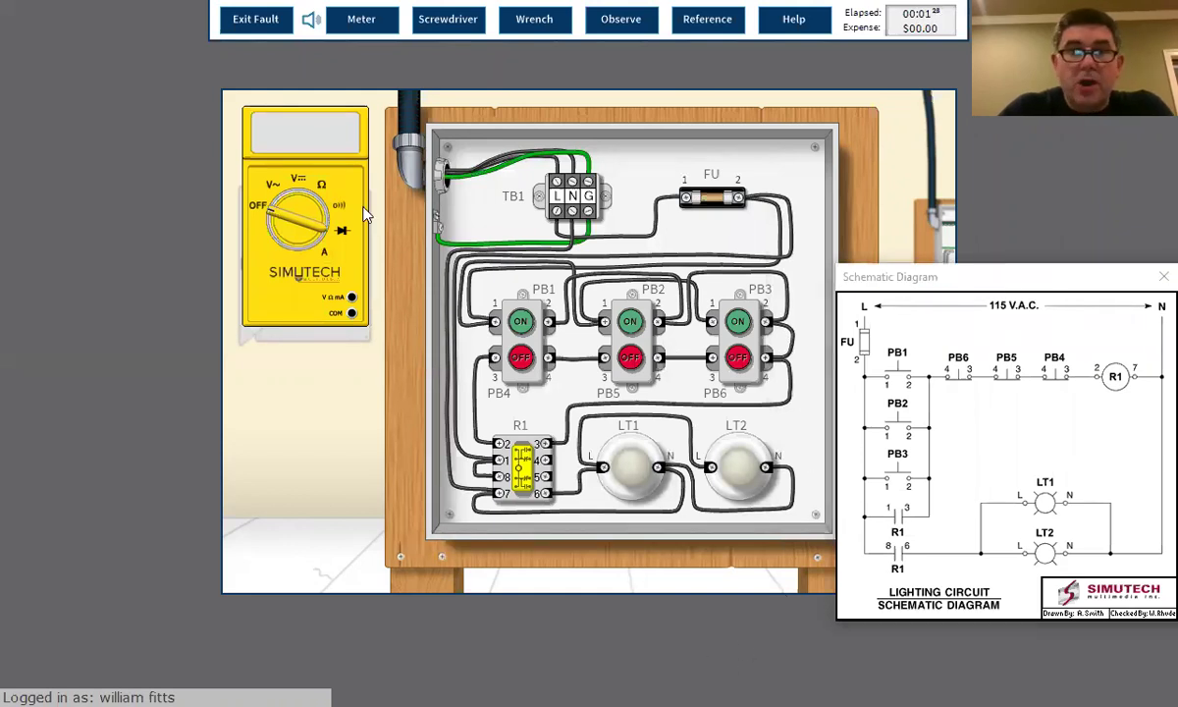
- Set the meter to AC volts and probe TB1 G to R1 terminal 2, reading 115.0 V
left_click(275, 189)
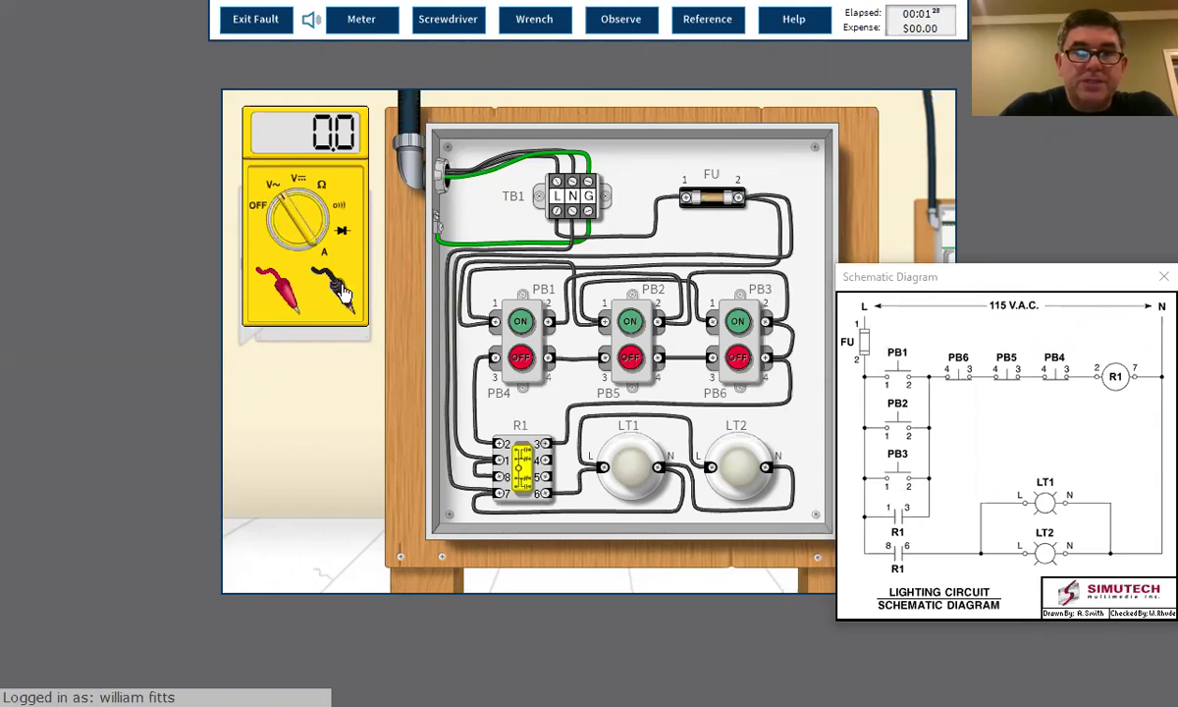
left_click(332, 283)
left_click(589, 188)
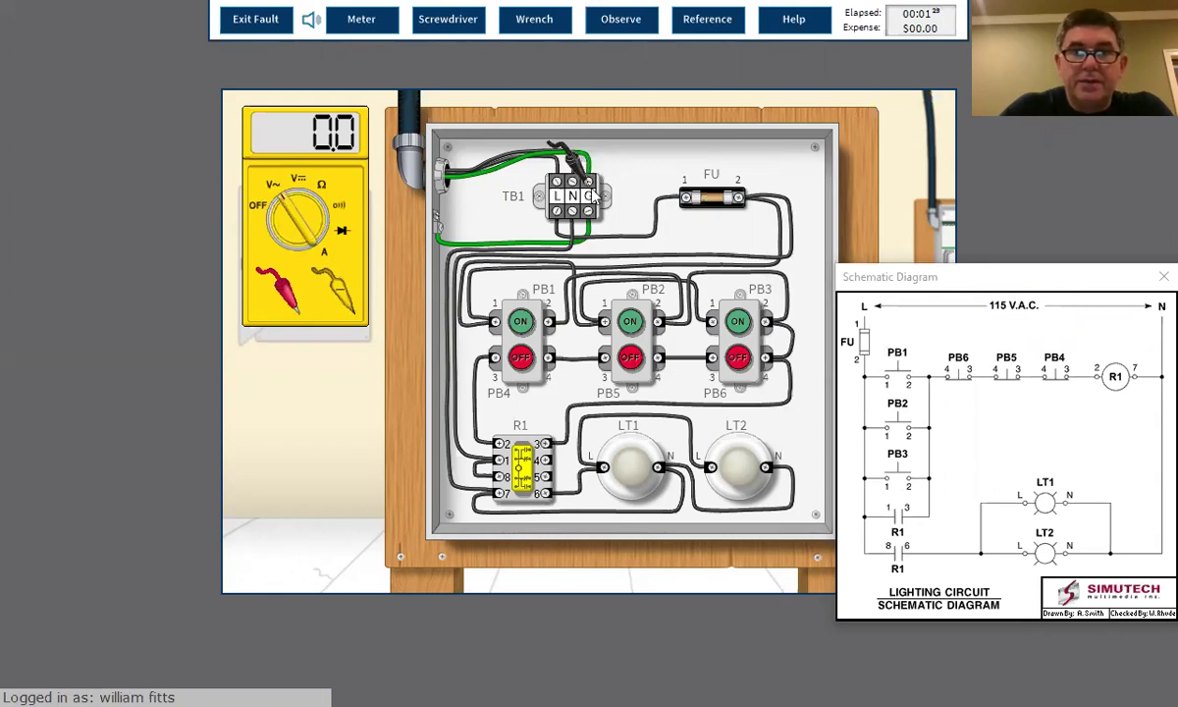
left_click(334, 278)
left_click(333, 278)
left_click(587, 183)
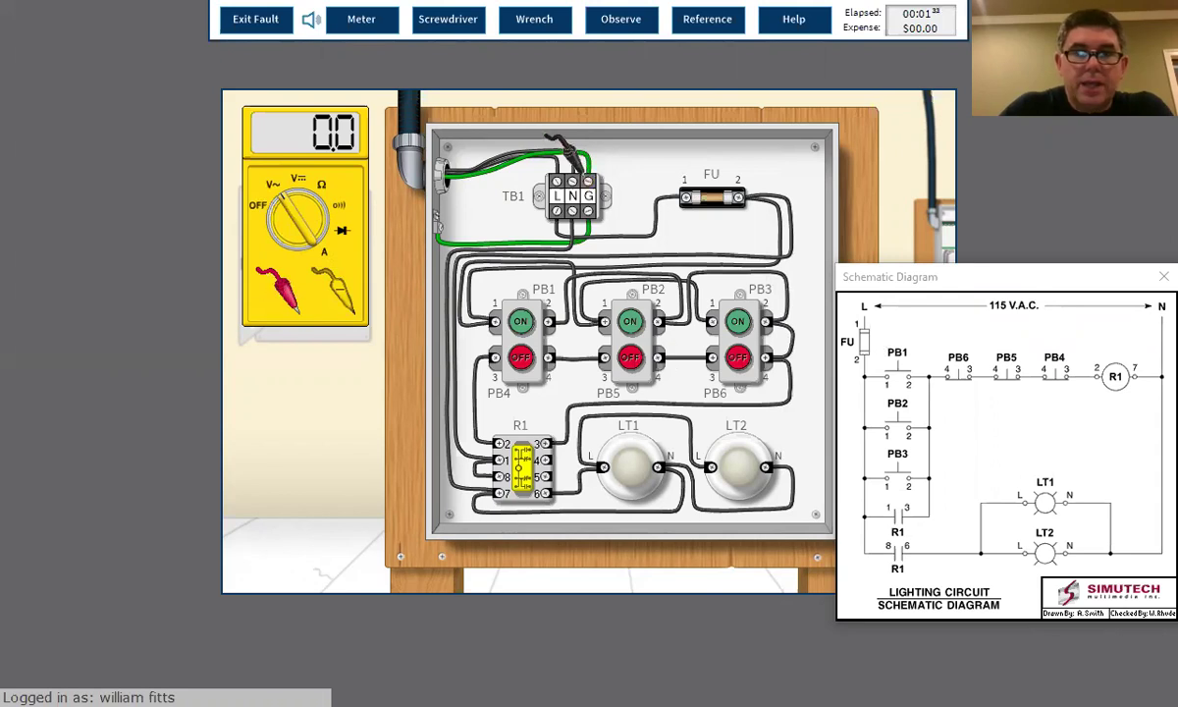
left_click(278, 288)
left_click(500, 447)
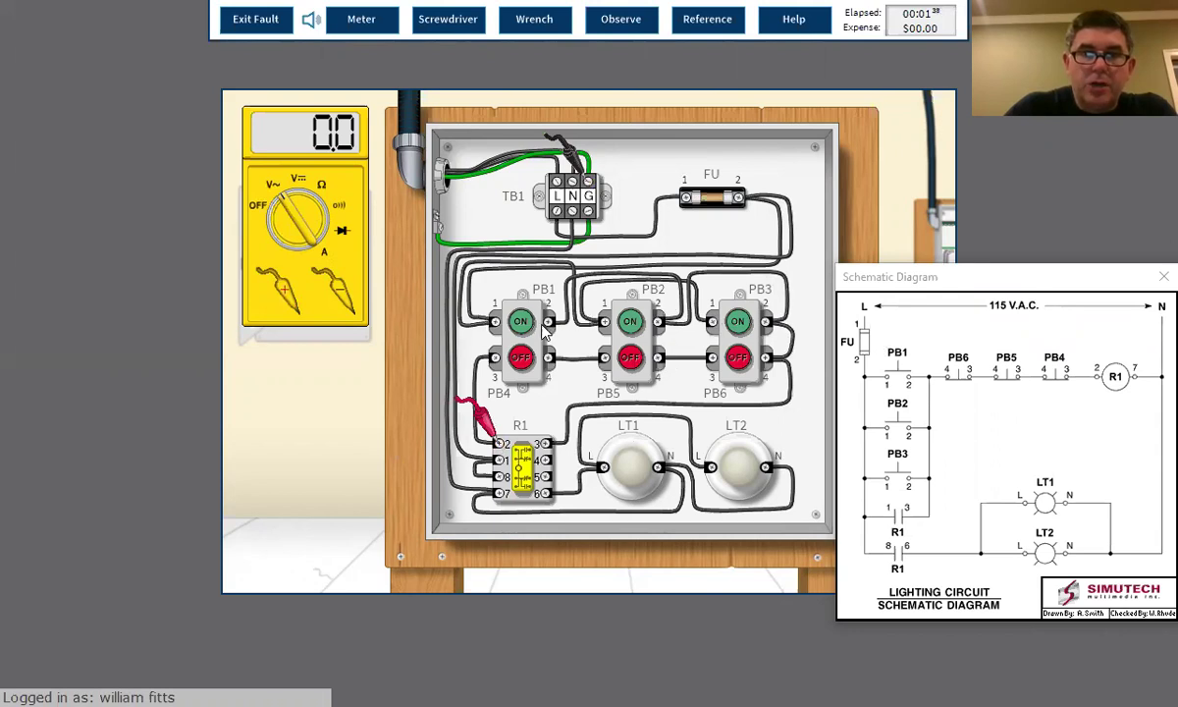
- Probe R1 terminals 2, 8 and 6: 115 V at terminals 2 and 8, none at 6
left_click(488, 429)
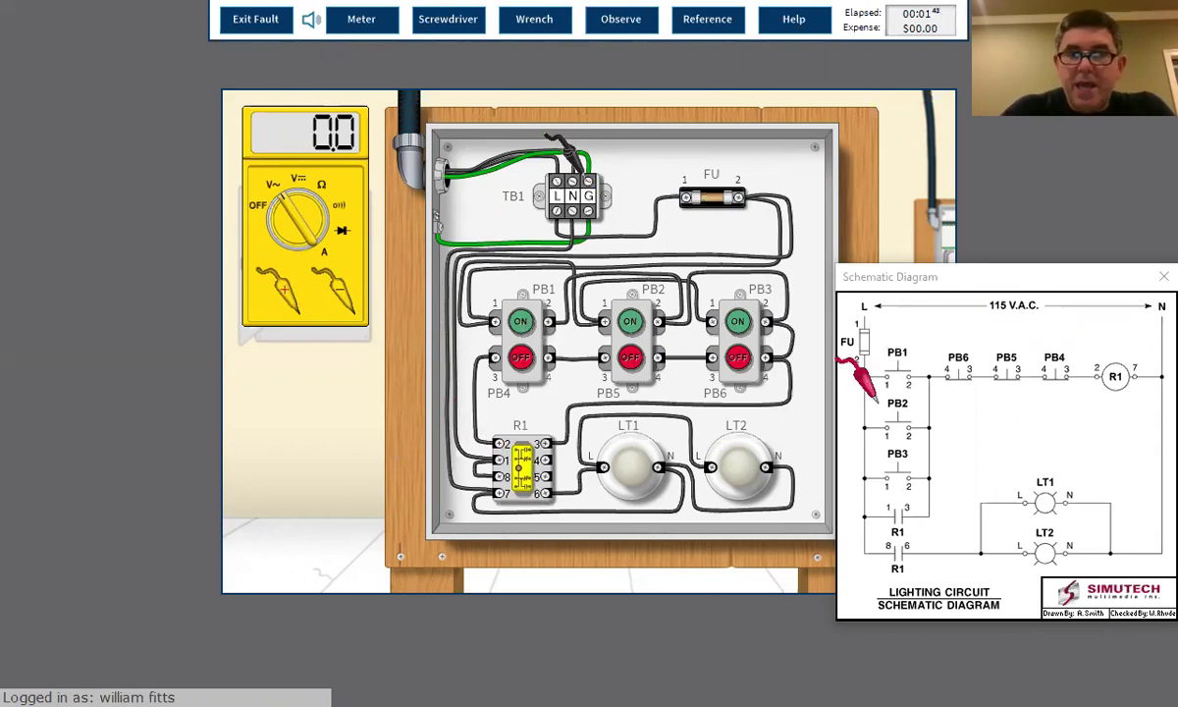
left_click(486, 424)
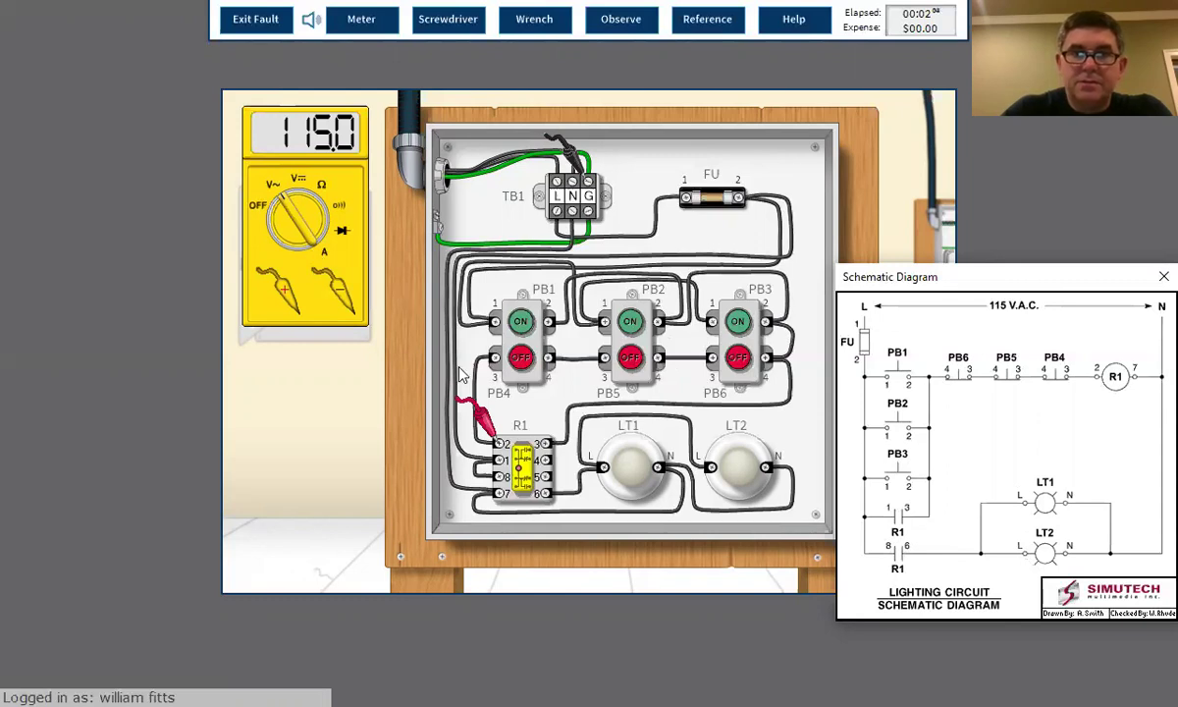
left_click(484, 420)
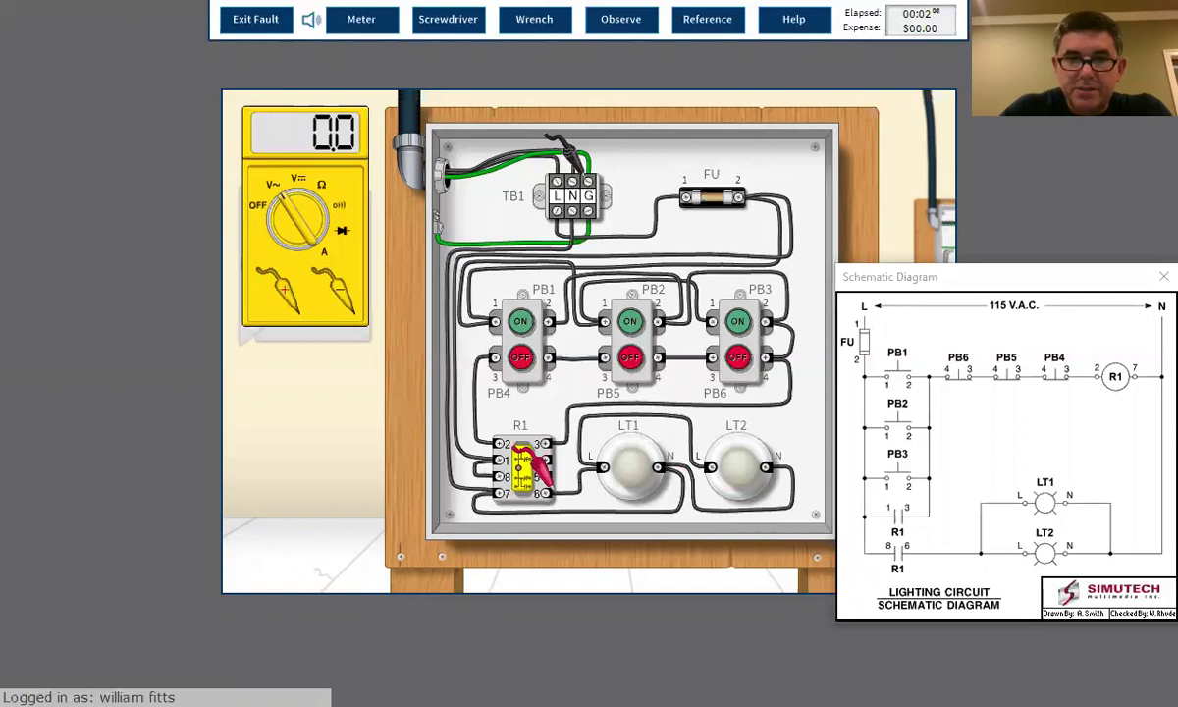
left_click(540, 491)
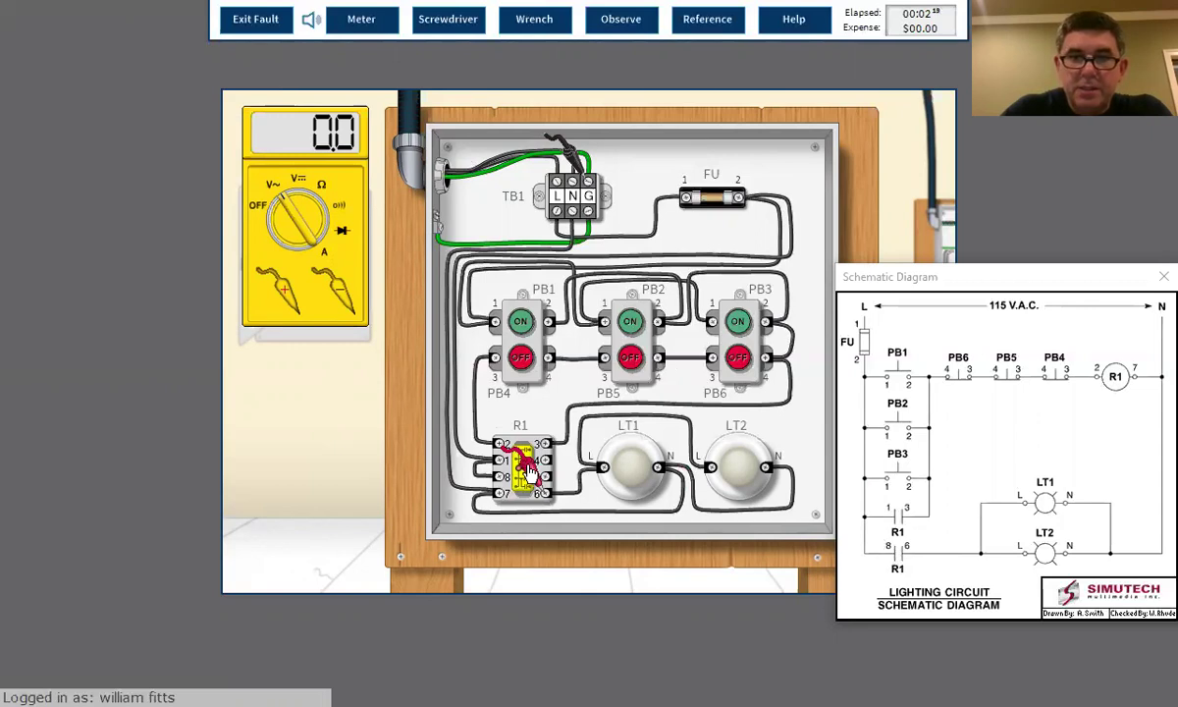
left_click(496, 475)
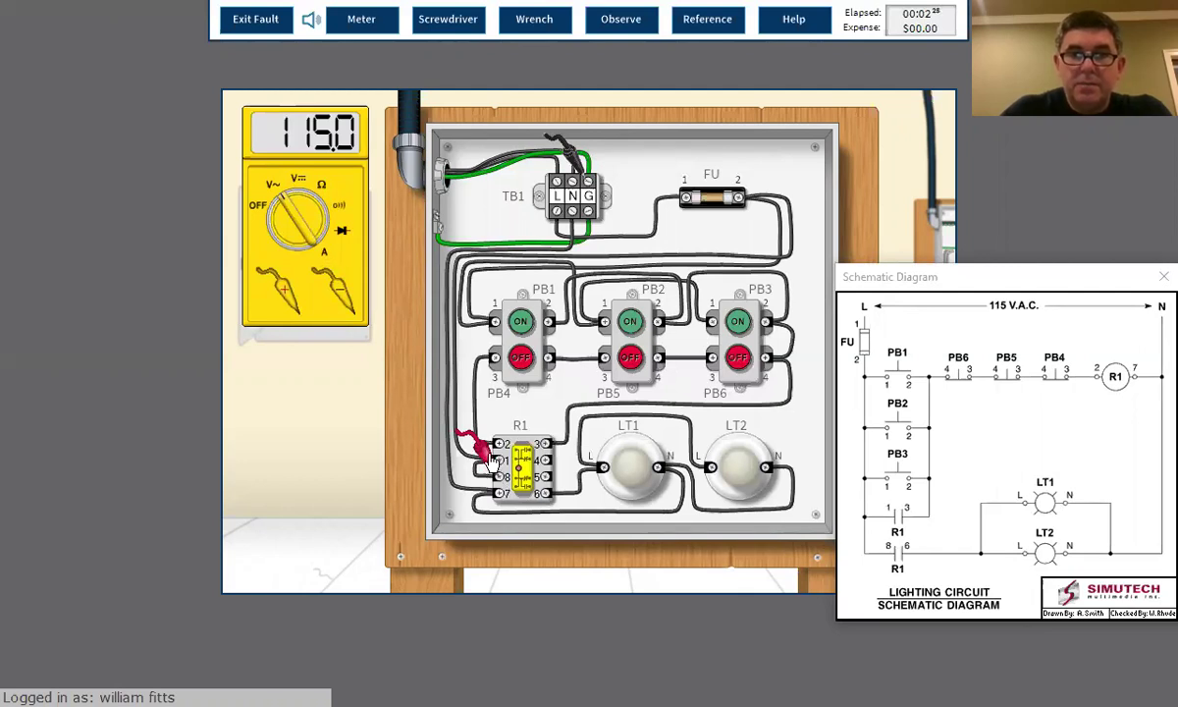
left_click(499, 479)
left_click(545, 491)
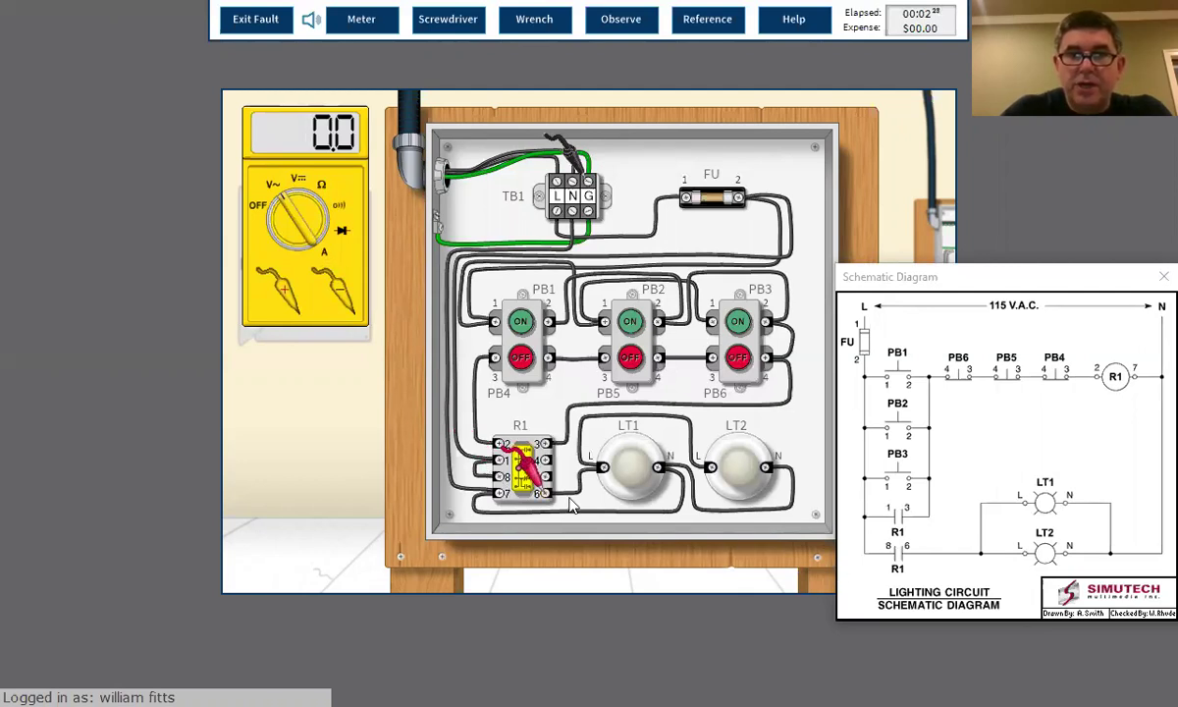
left_click(530, 471)
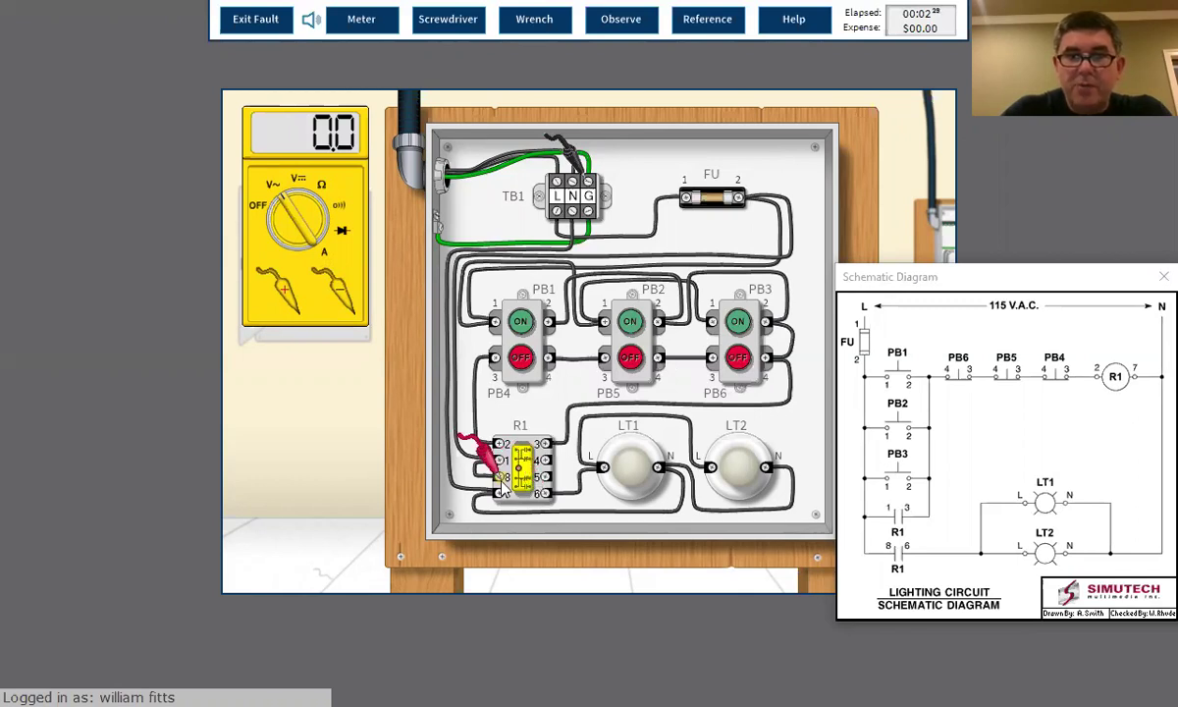
left_click(501, 479)
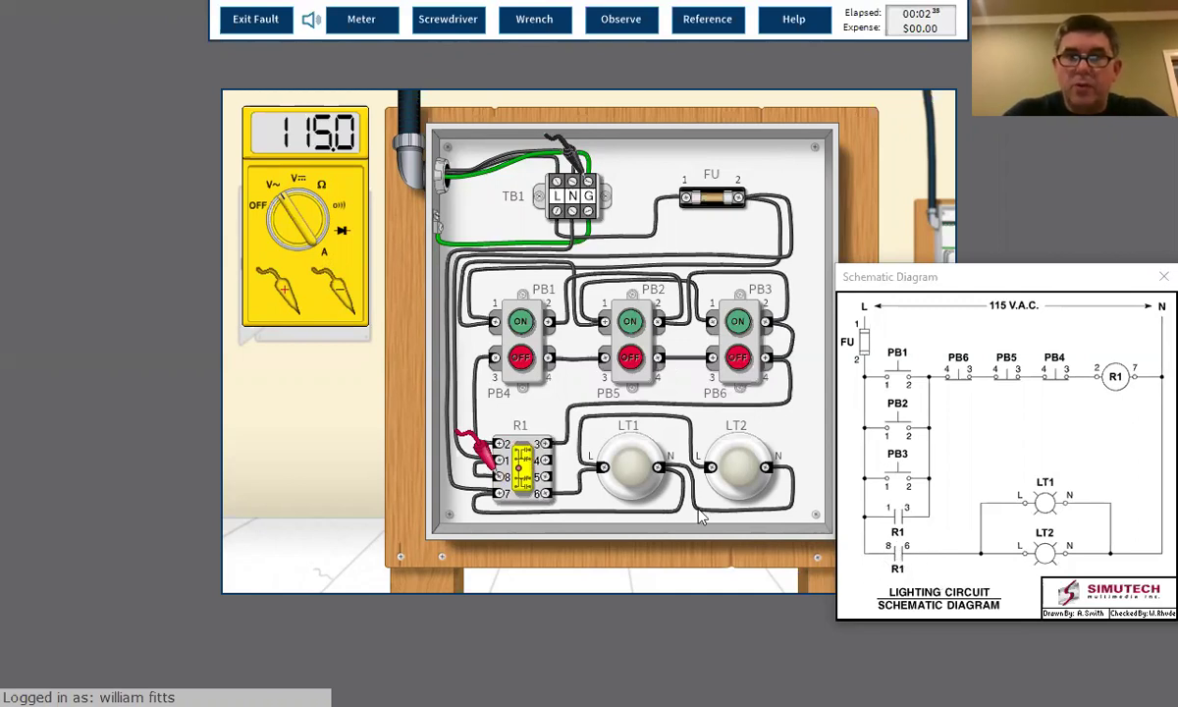
- Switch off the Lighting Circuit breaker, lock it out and verify the circuit is dead
left_click(278, 131)
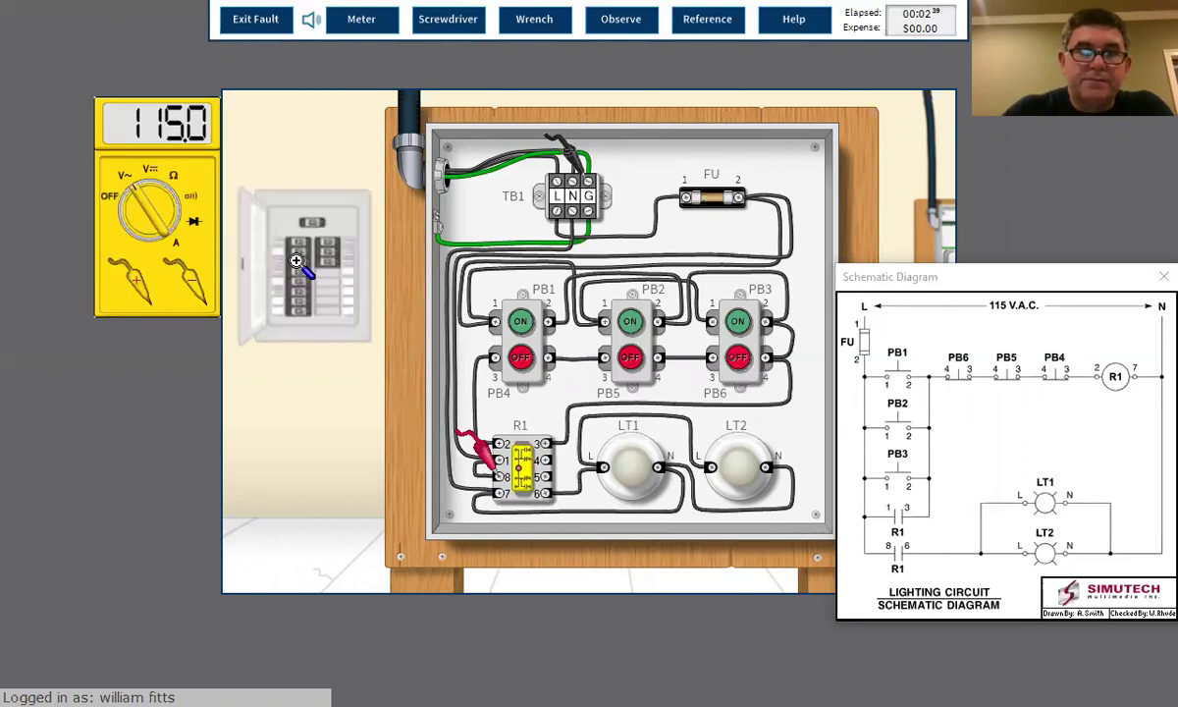
left_click(296, 260)
left_click(164, 174)
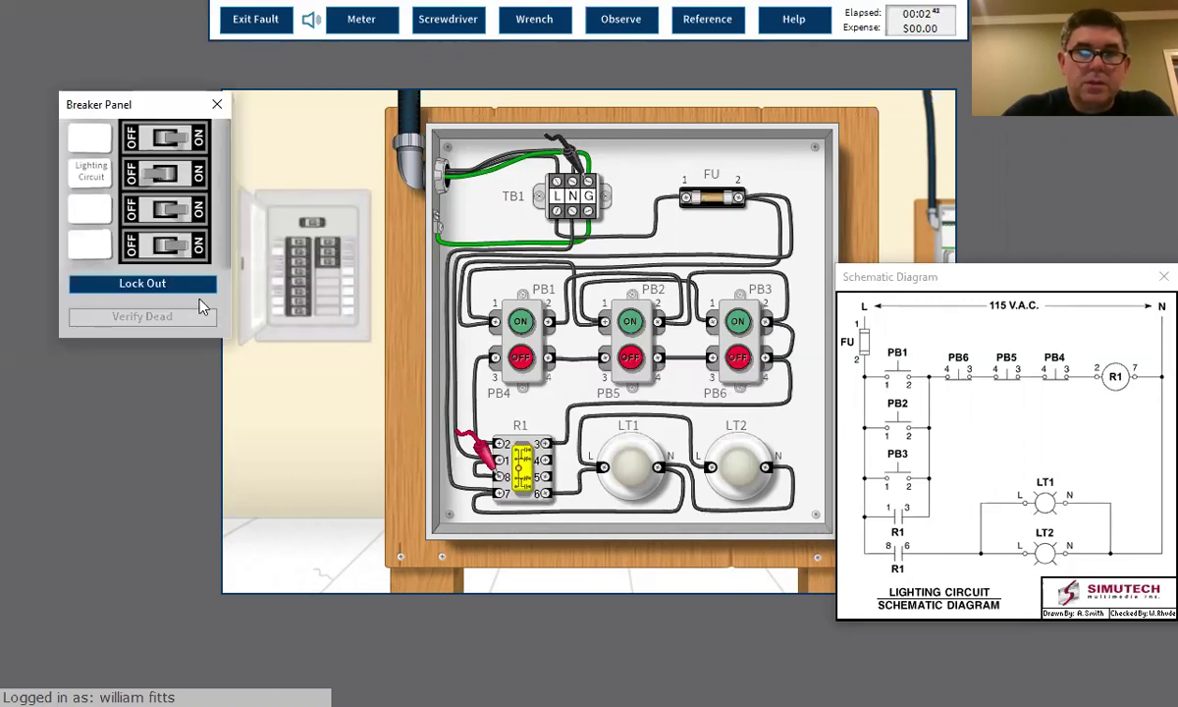
left_click(108, 282)
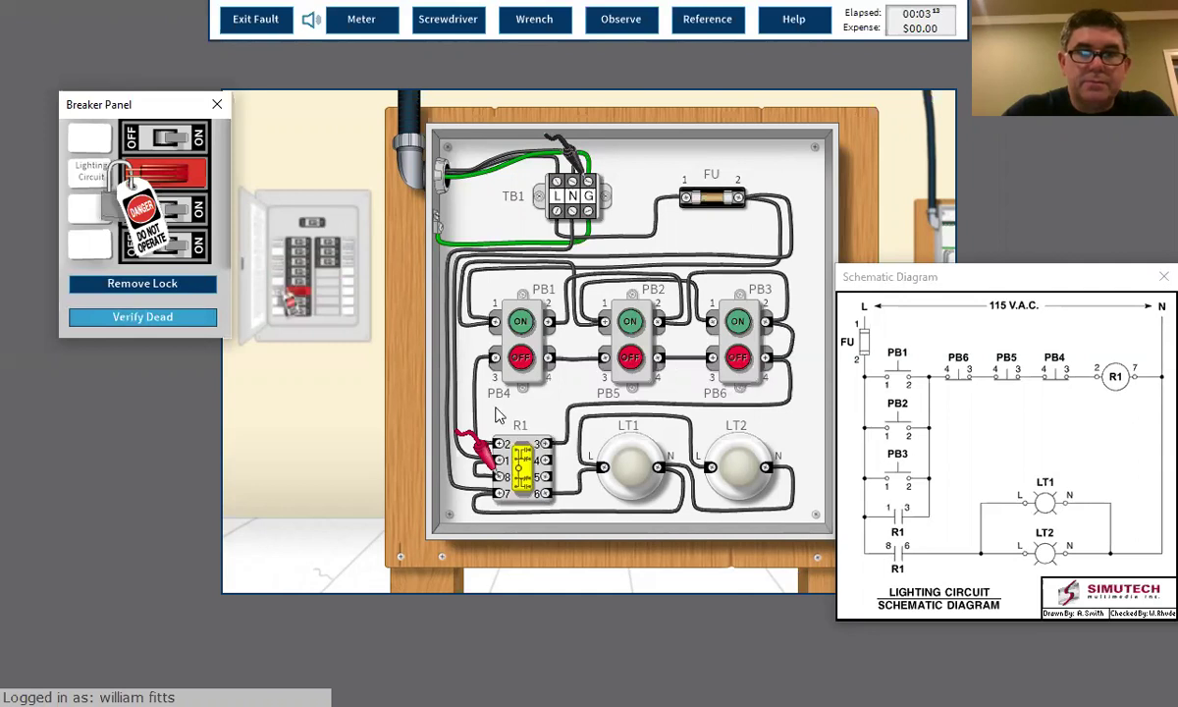
left_click(130, 315)
left_click(551, 406)
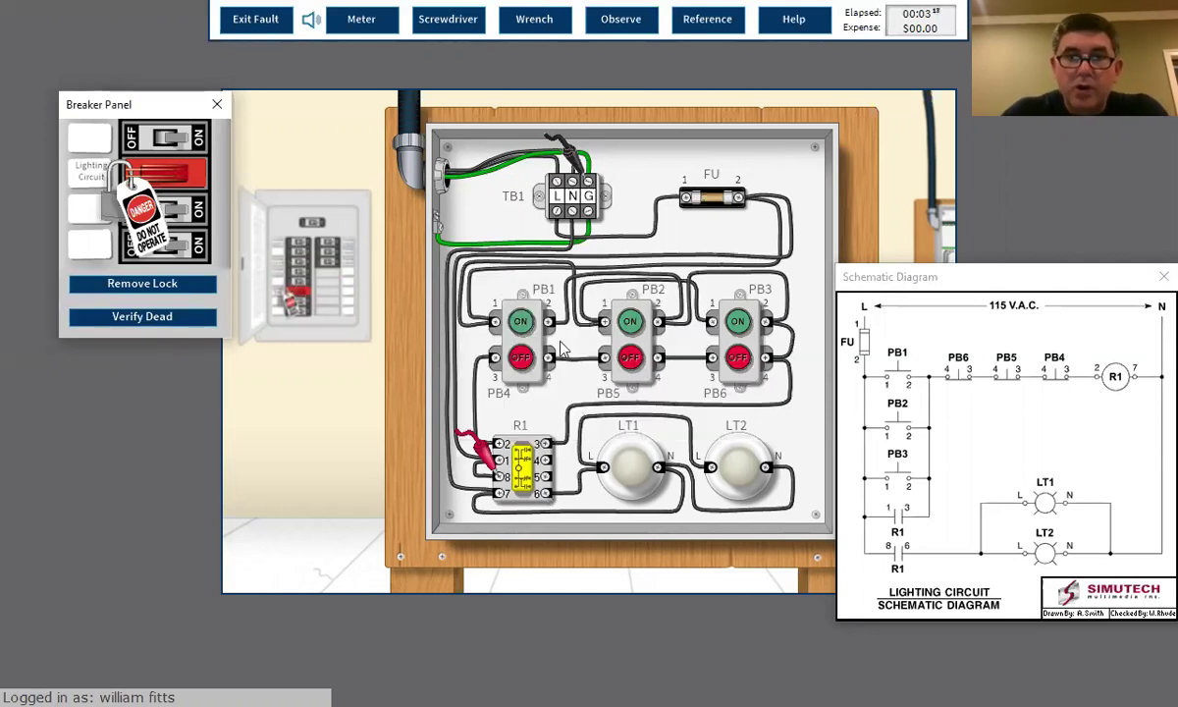
- With the screwdriver selected, set the meter to resistance, return the black lead, then turn the meter off
left_click(435, 32)
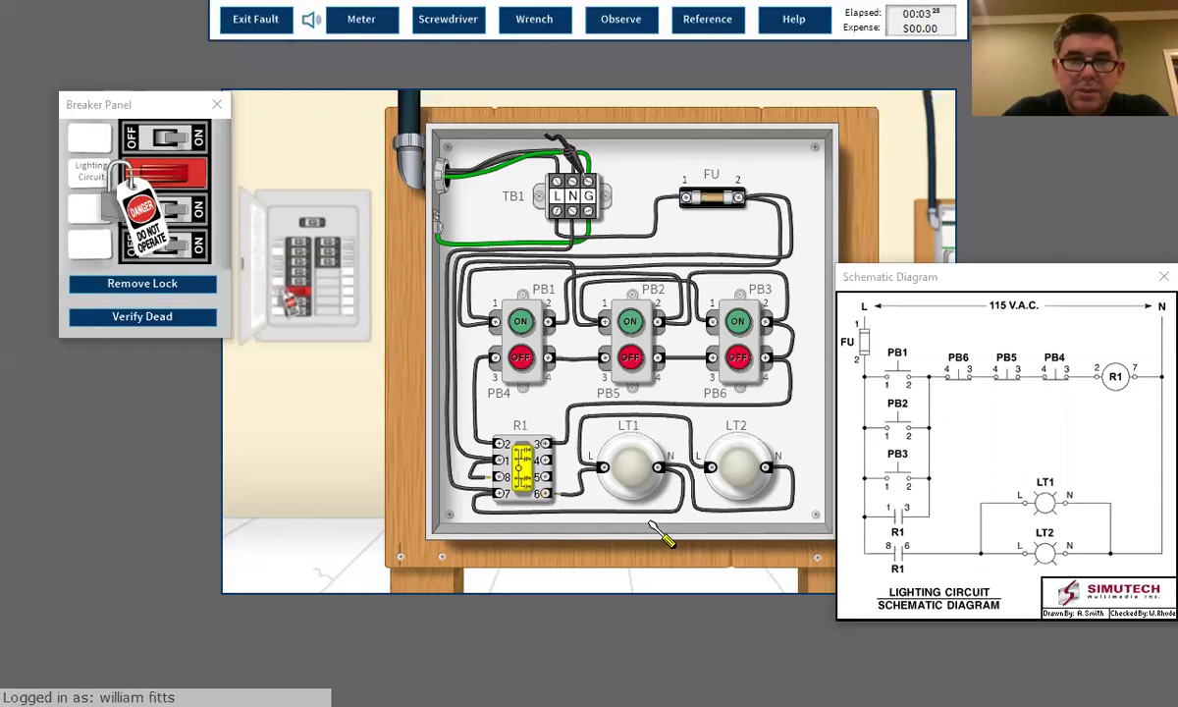
left_click(360, 20)
left_click(379, 147)
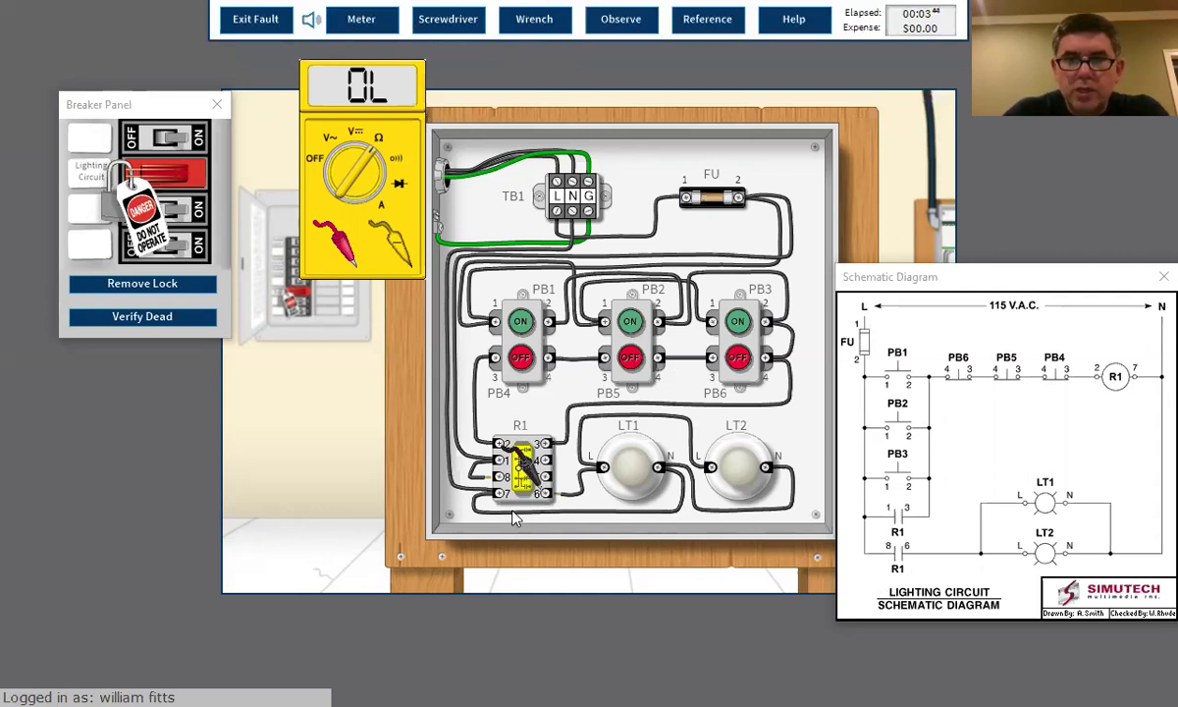
left_click(402, 250)
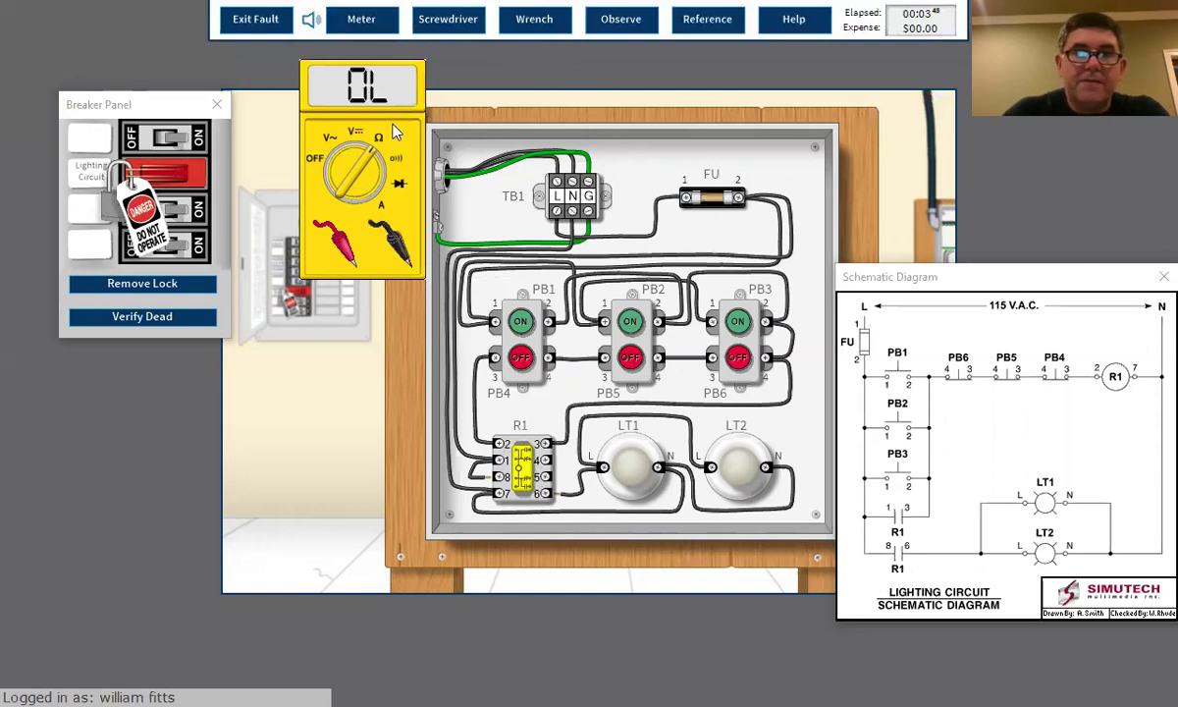
left_click(314, 162)
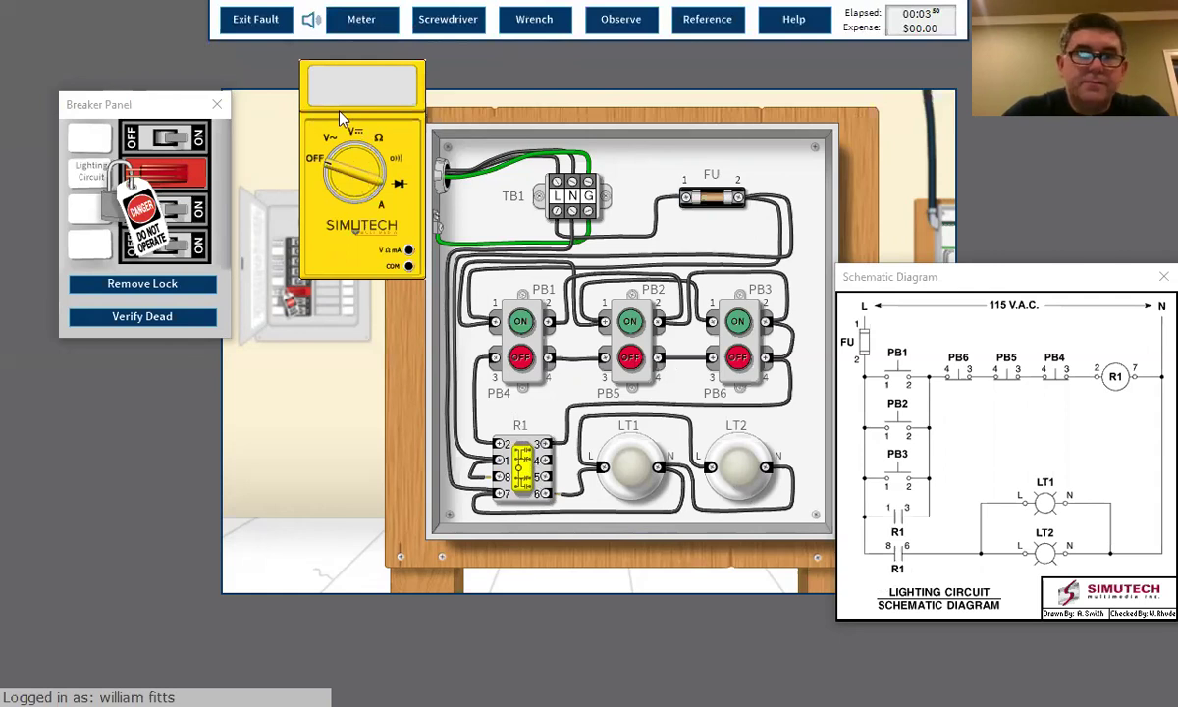
- Remove the lock from the Lighting Circuit breaker and switch it back on
left_click_drag(341, 118, 49, 63)
left_click(142, 283)
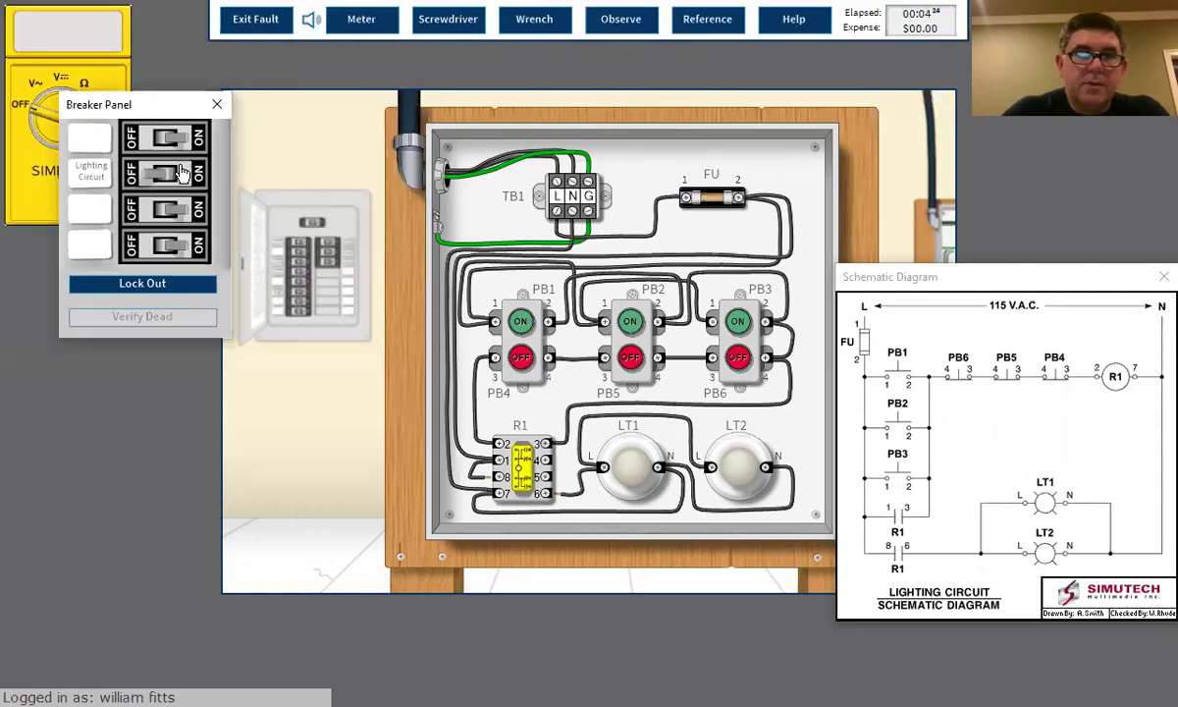
left_click(173, 176)
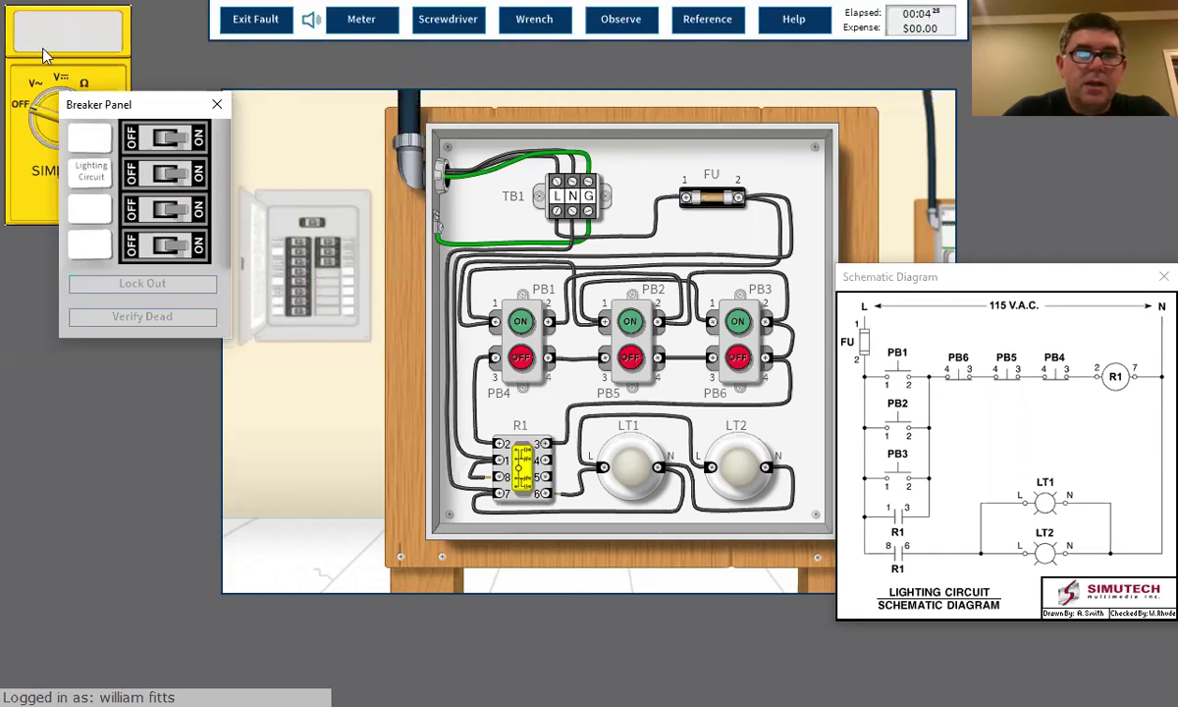
- Attempt a resistance reading on relay R1, dismiss the live-circuit warning, and dock the meter
left_click_drag(39, 45, 267, 149)
left_click(315, 194)
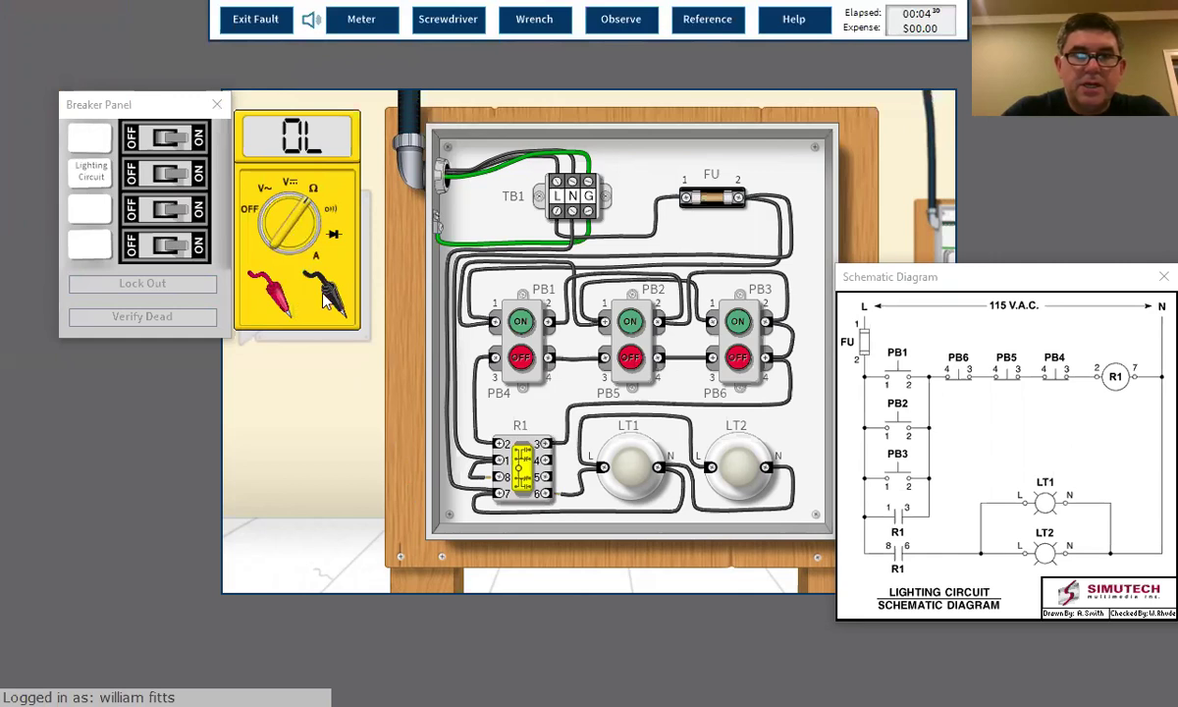
left_click(327, 294)
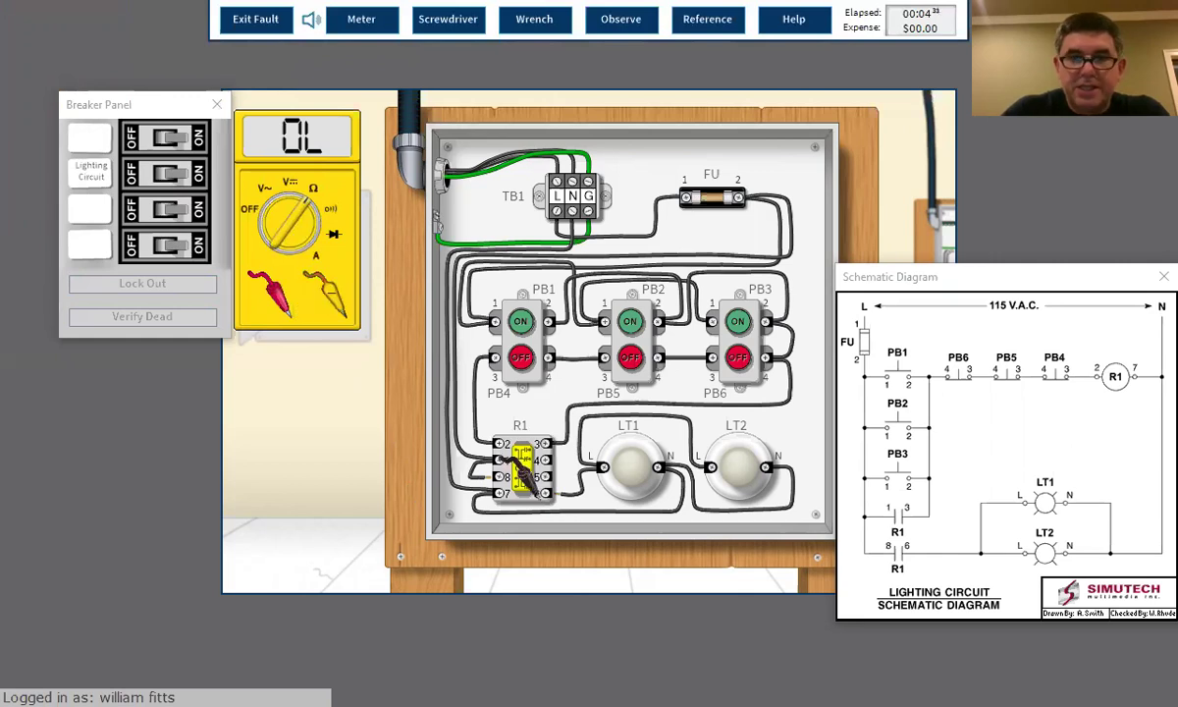
left_click(547, 495)
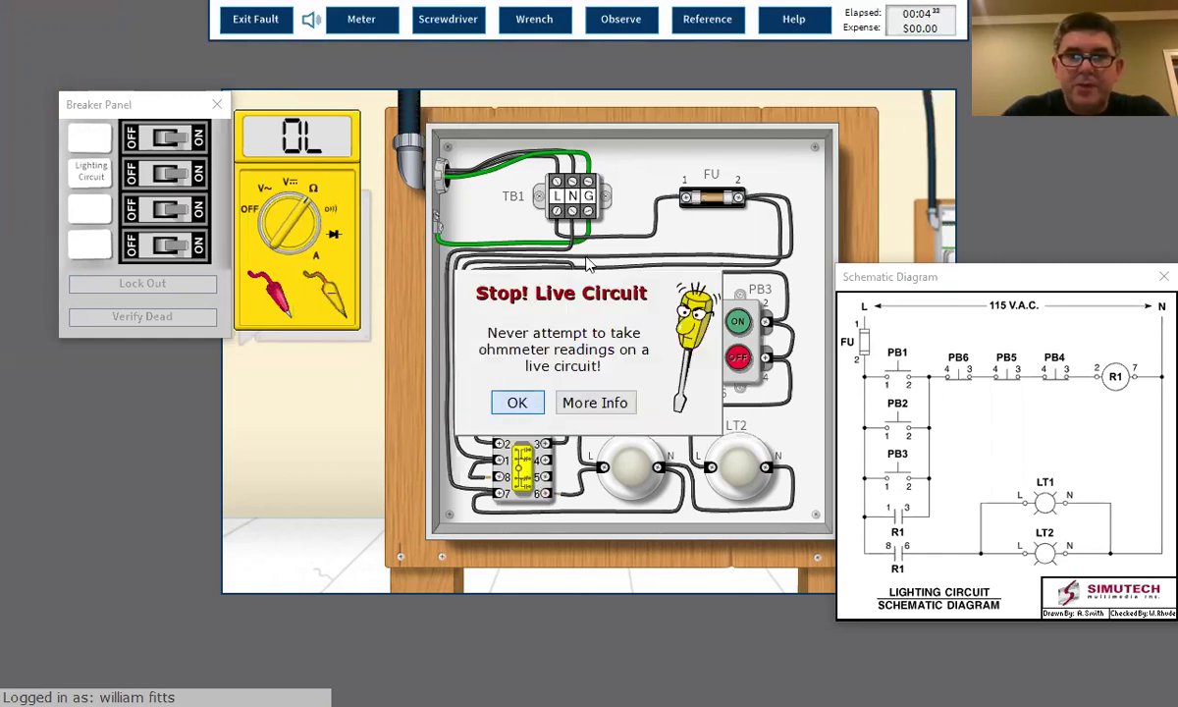
key("Return")
left_click(319, 145)
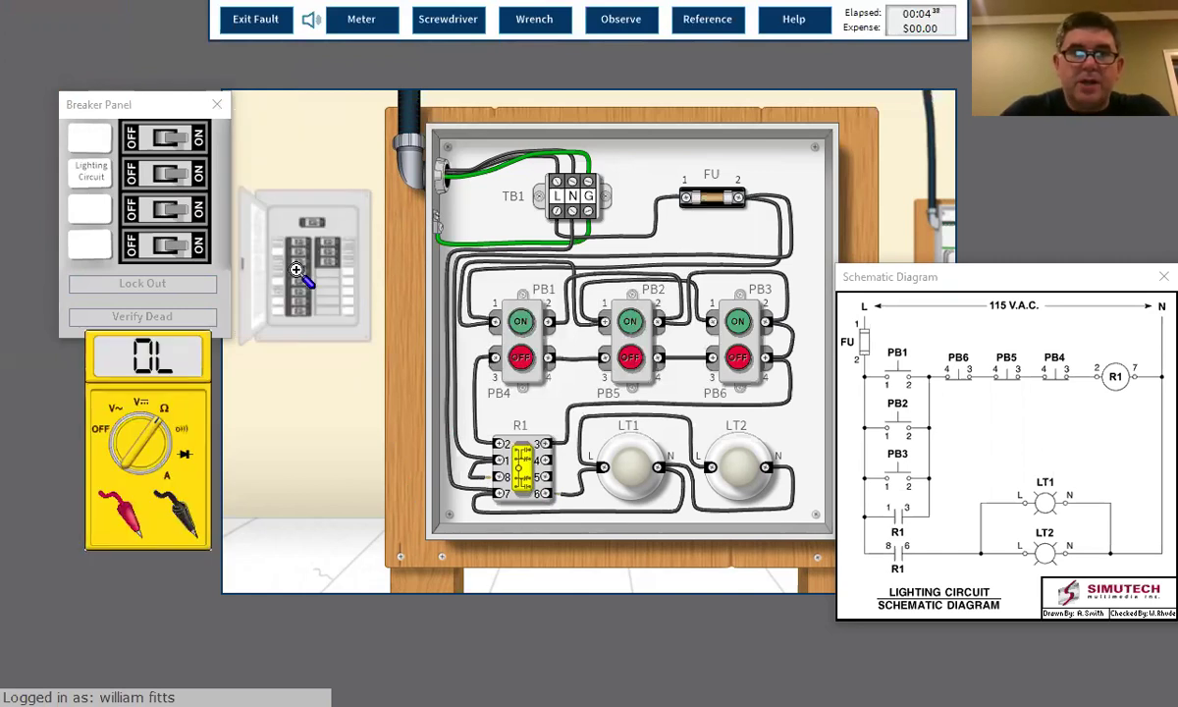
- Turn off and lock out the Lighting Circuit breaker, then acknowledge the Verify Dead result
left_click(304, 274)
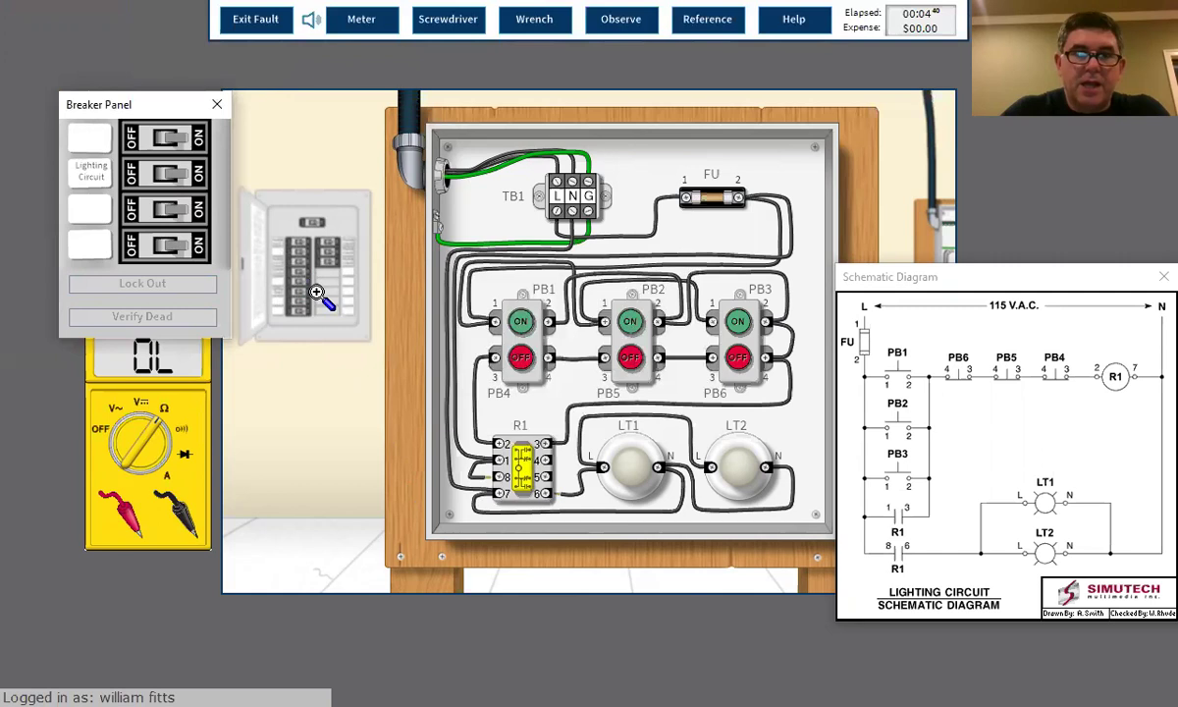
left_click(165, 173)
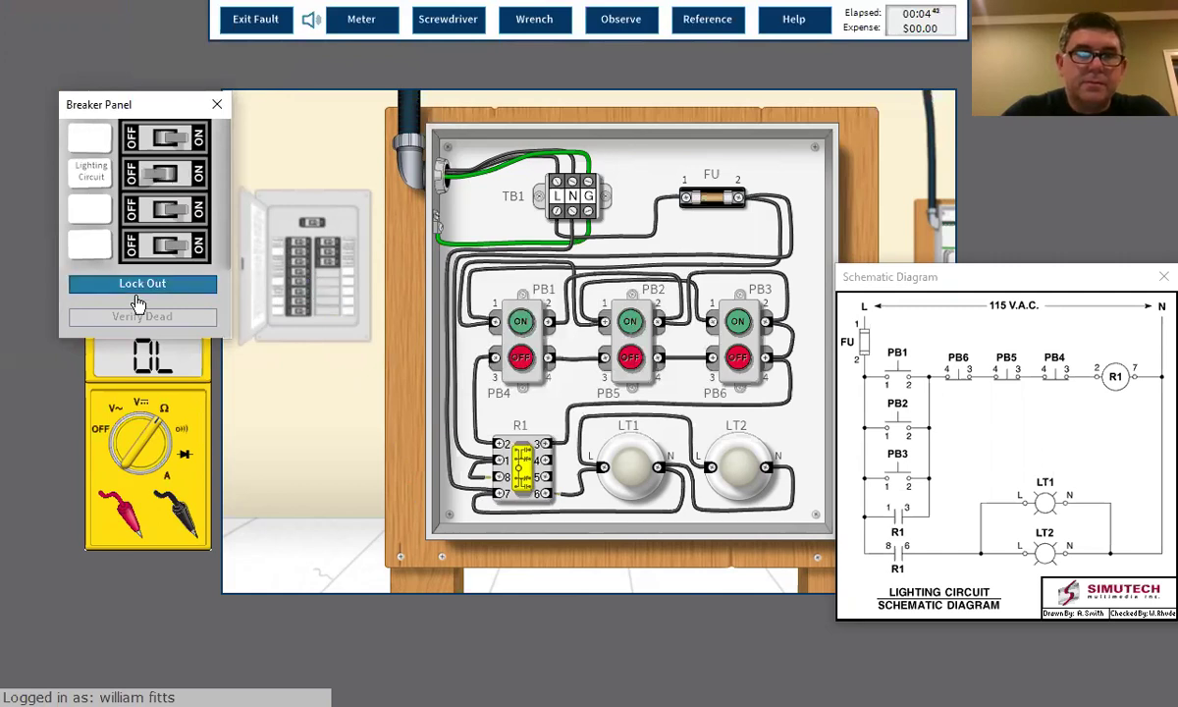
left_click(138, 283)
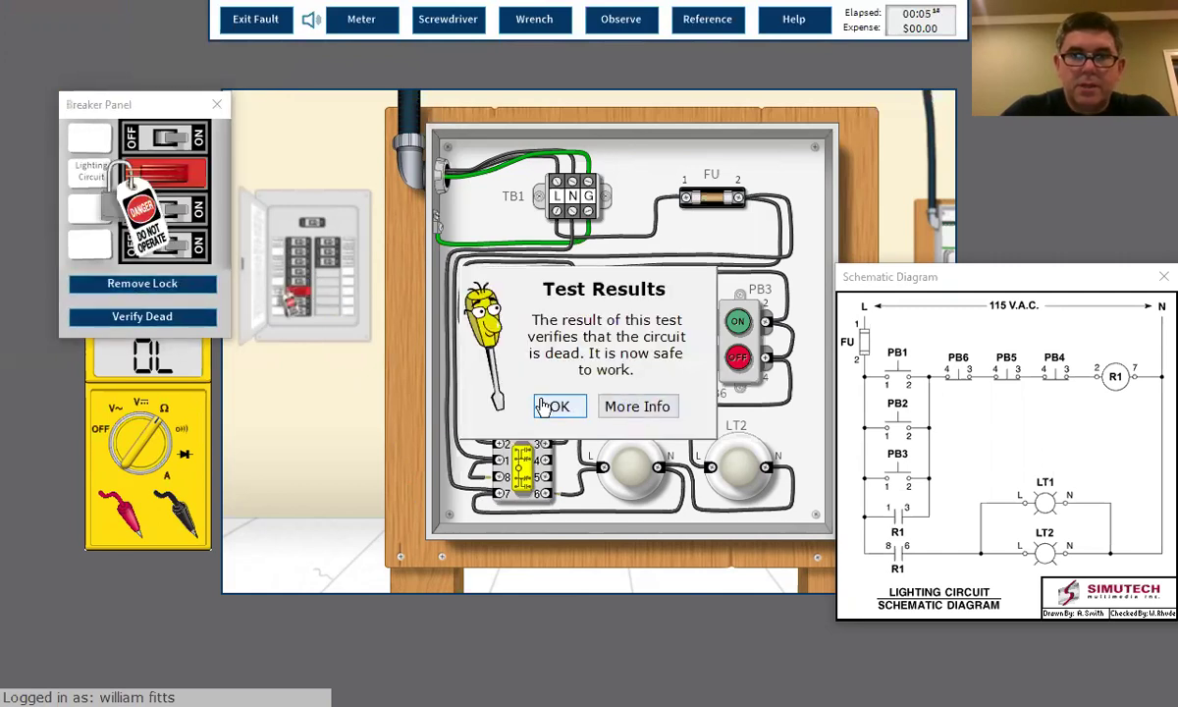
left_click(557, 405)
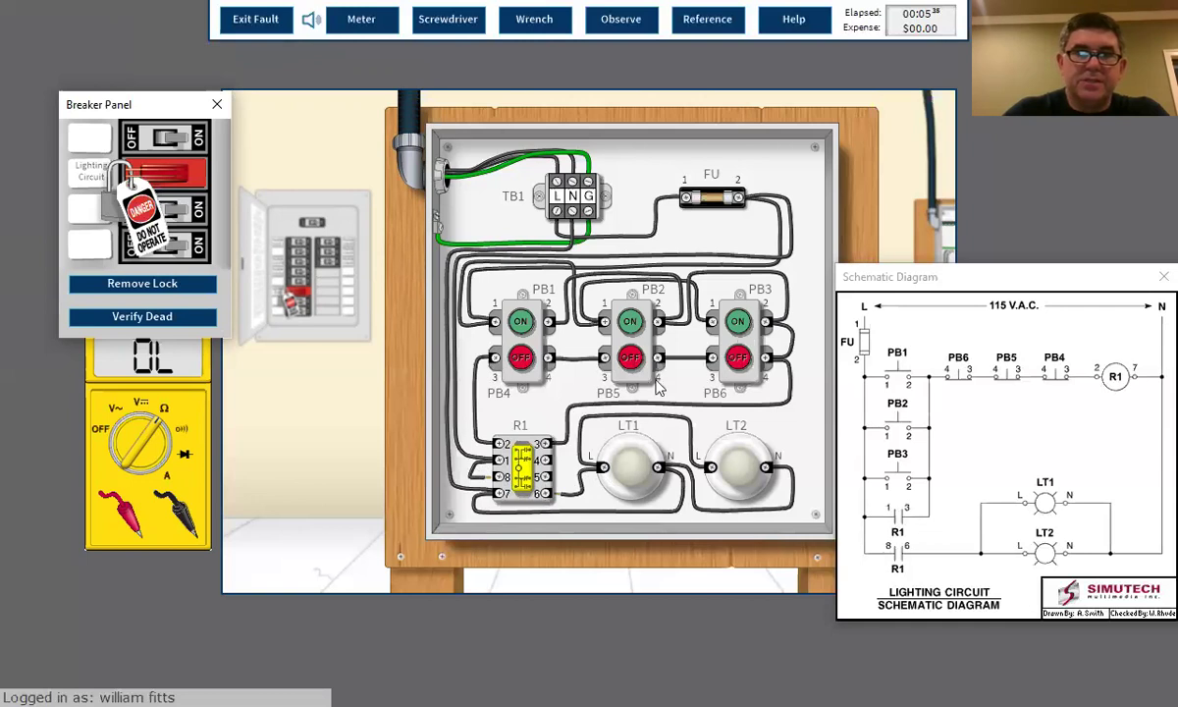
- Replace relay R1 with a new one using the wrench
left_click(511, 31)
left_click(523, 478)
left_click(569, 410)
- Remove the lockout, switch the Lighting Circuit back on, and test lamps with the PB1 and PB3 pushbuttons
left_click(422, 22)
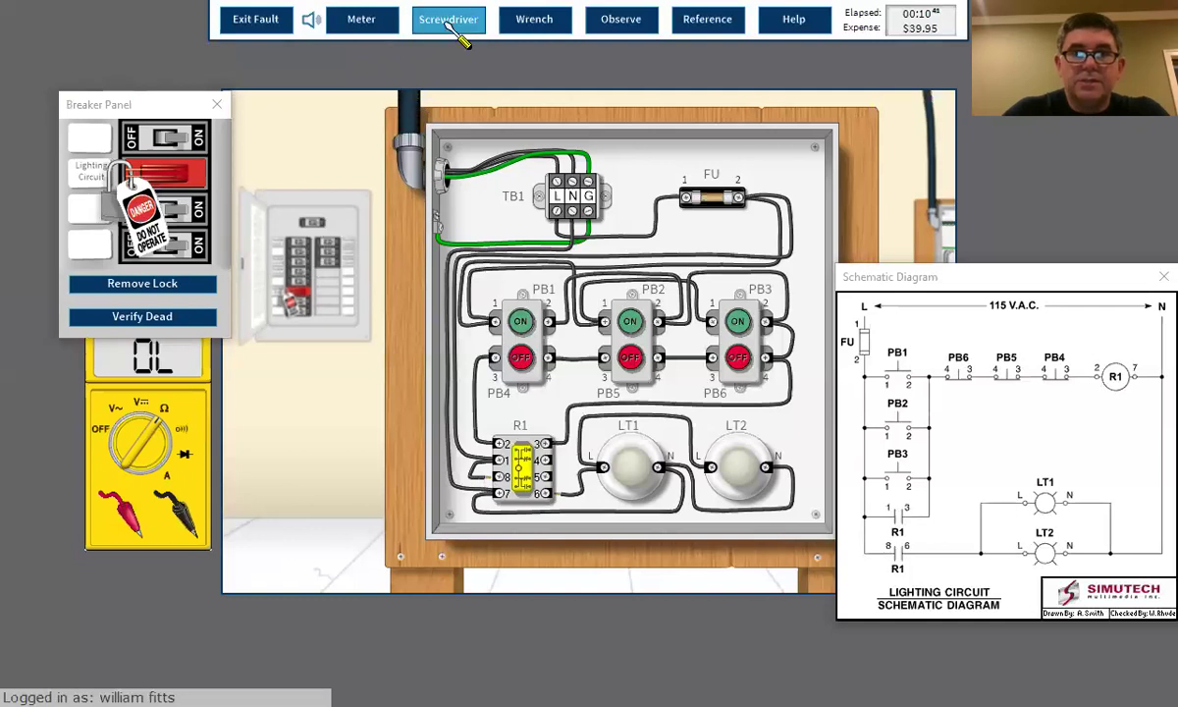
left_click(183, 285)
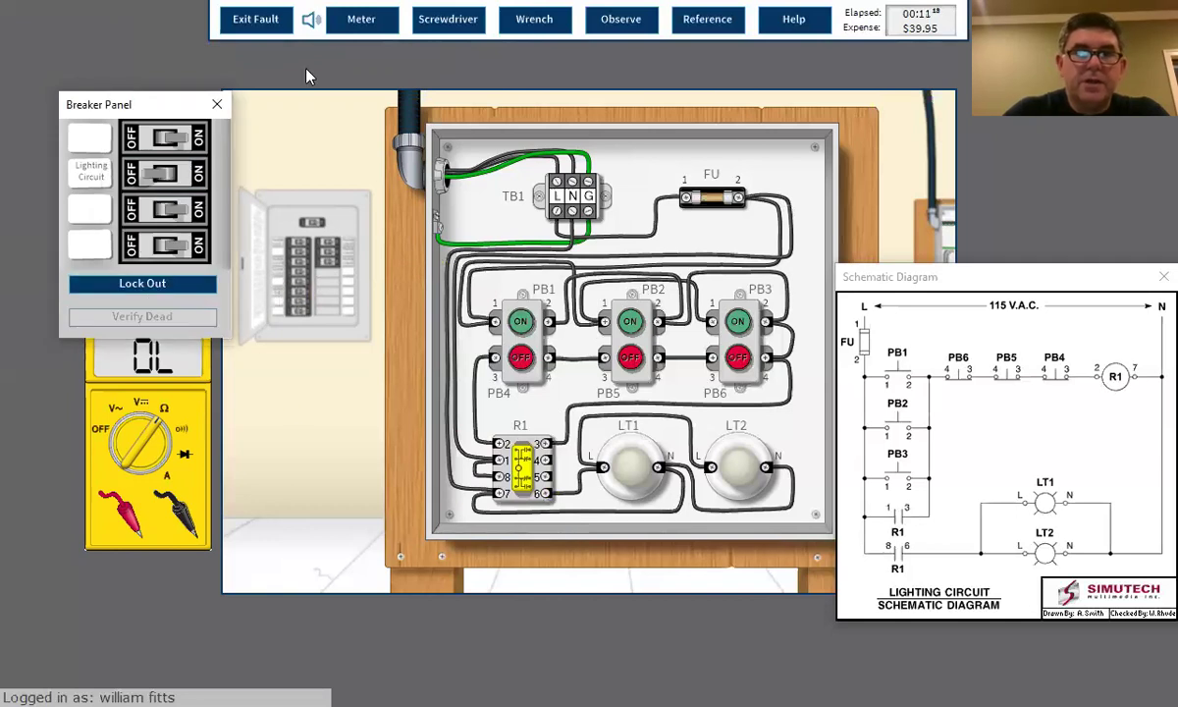
left_click(163, 183)
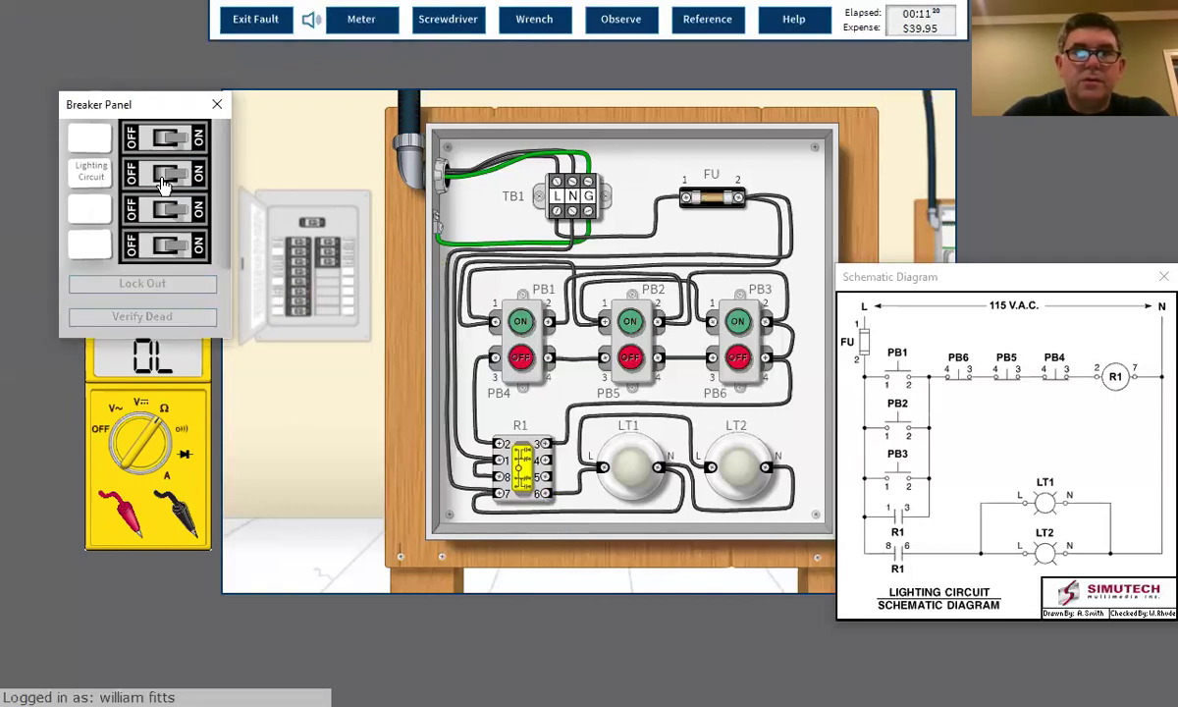
left_click(521, 324)
left_click(629, 321)
left_click(631, 359)
left_click(738, 324)
left_click(737, 359)
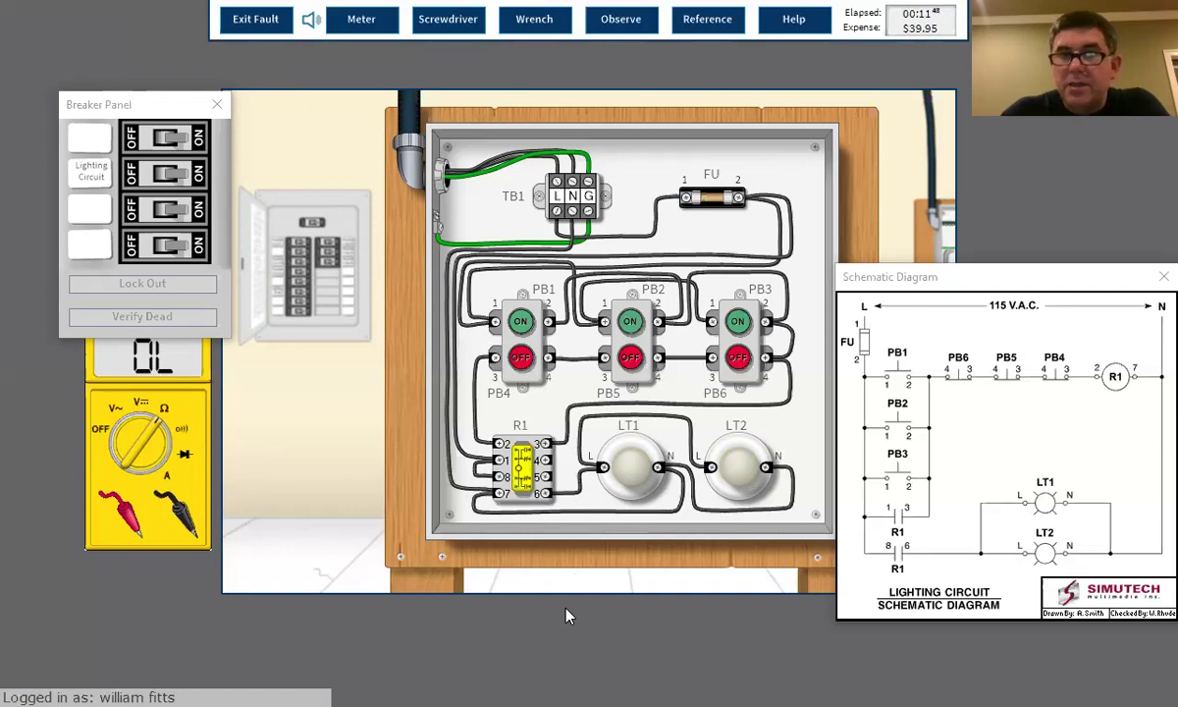
- Exit the fault and close the Unsuccessful repair report ($58.28, safety errors)
left_click(254, 19)
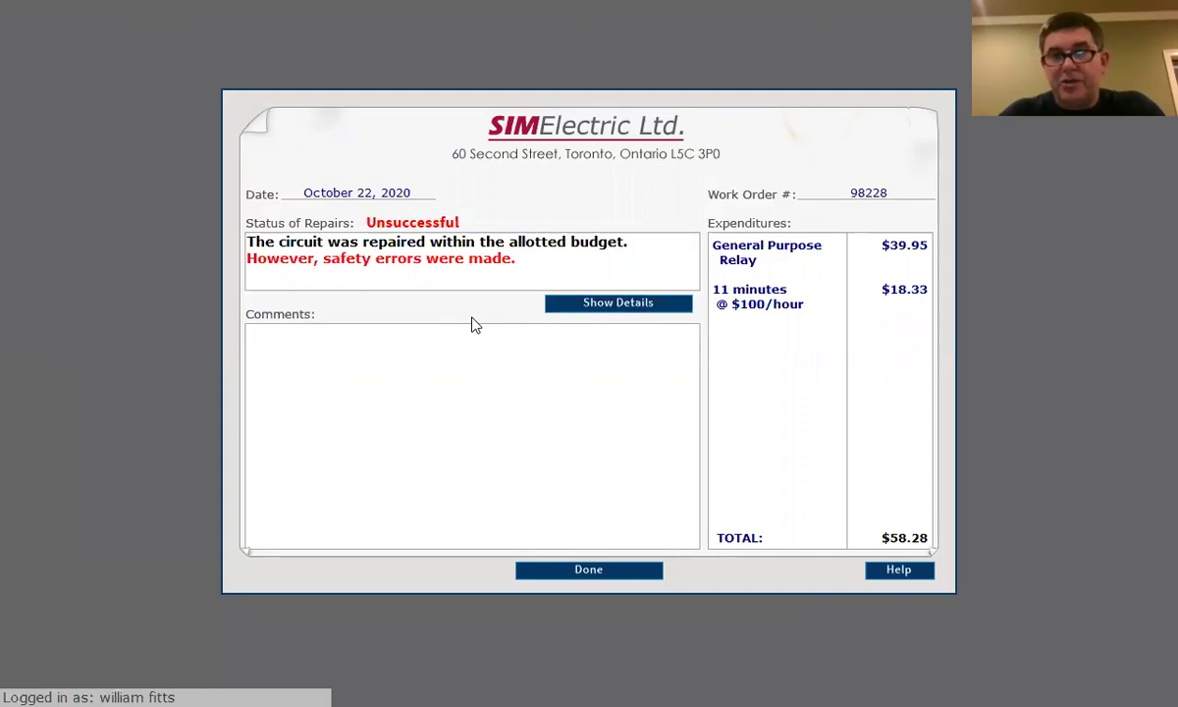
left_click(594, 571)
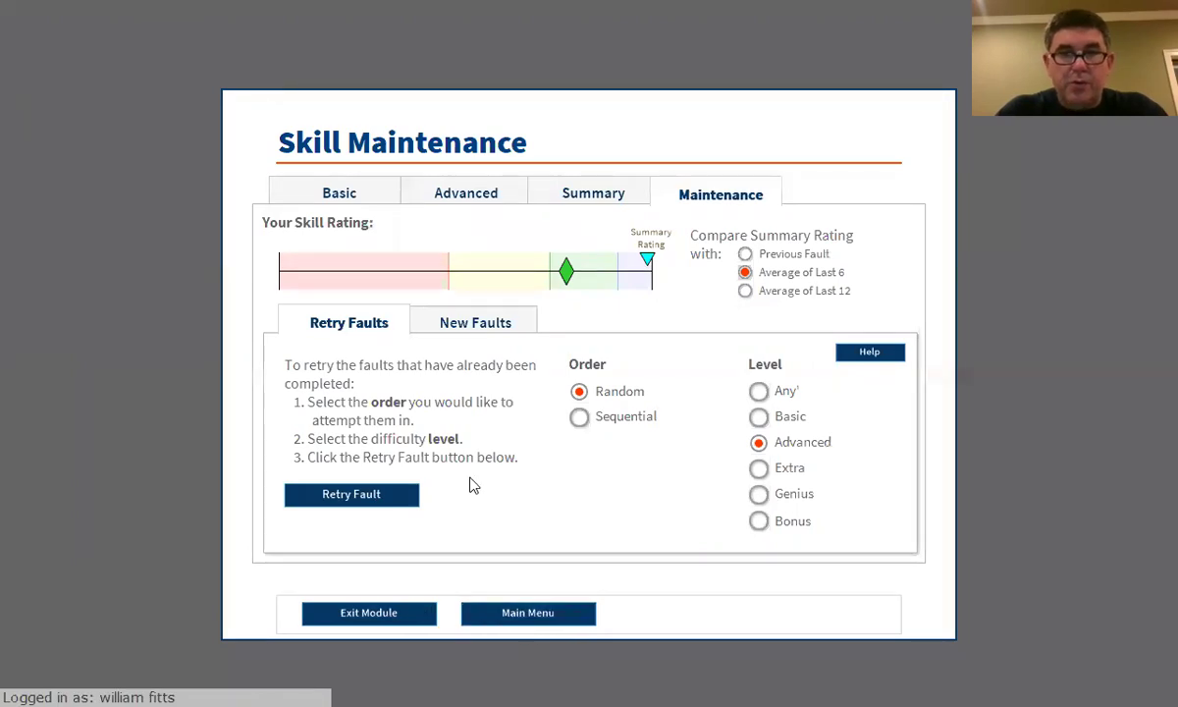
- Retry the lighting-circuit fault from the Maintenance tab and begin its work order
left_click(323, 502)
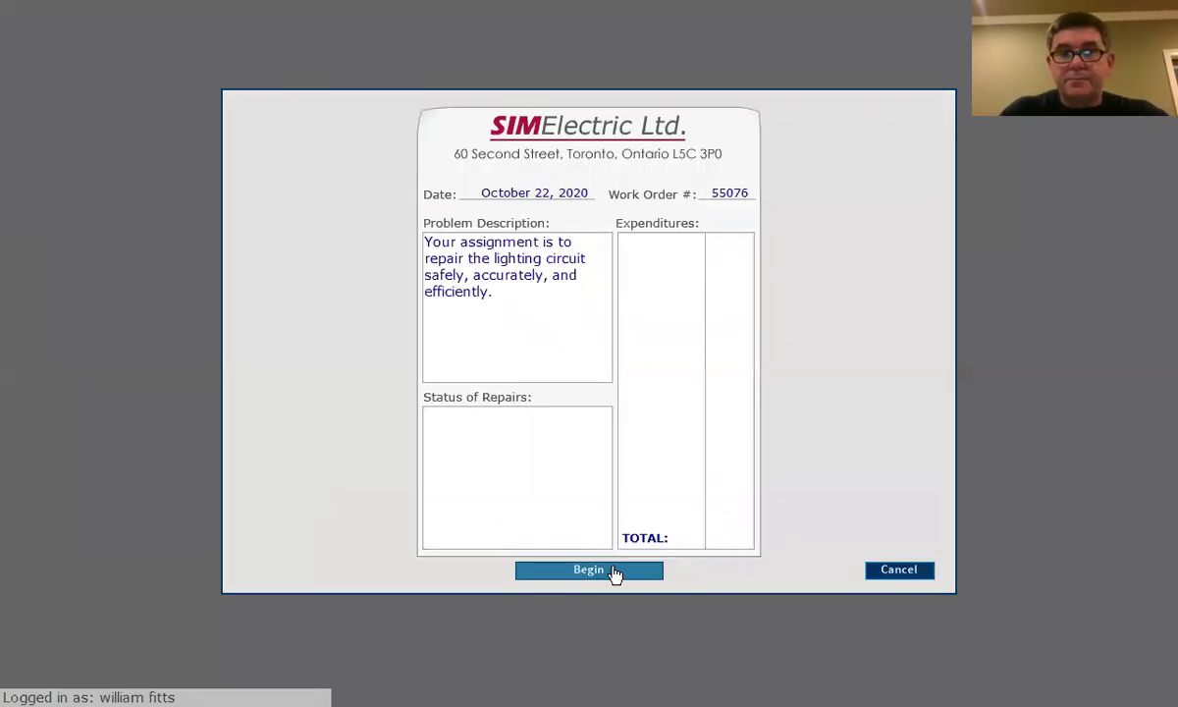
left_click(613, 573)
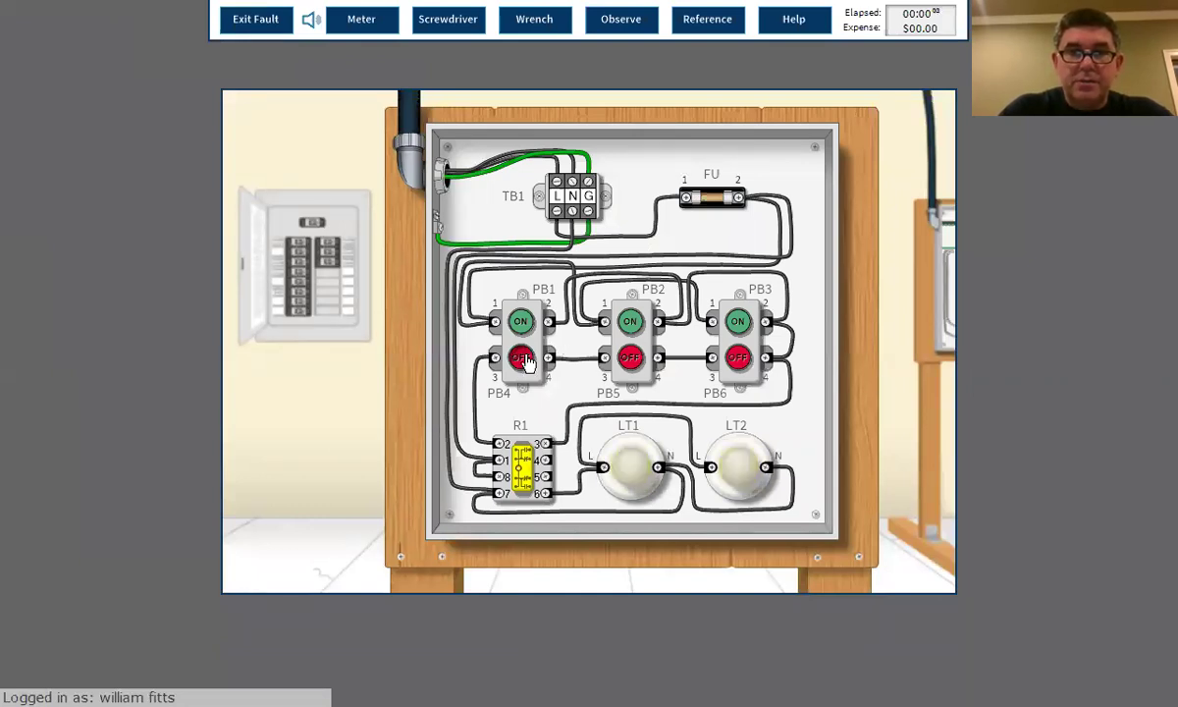
- Press the two stop pushbuttons to watch LT1 and LT2, then open the Help overview
left_click(629, 357)
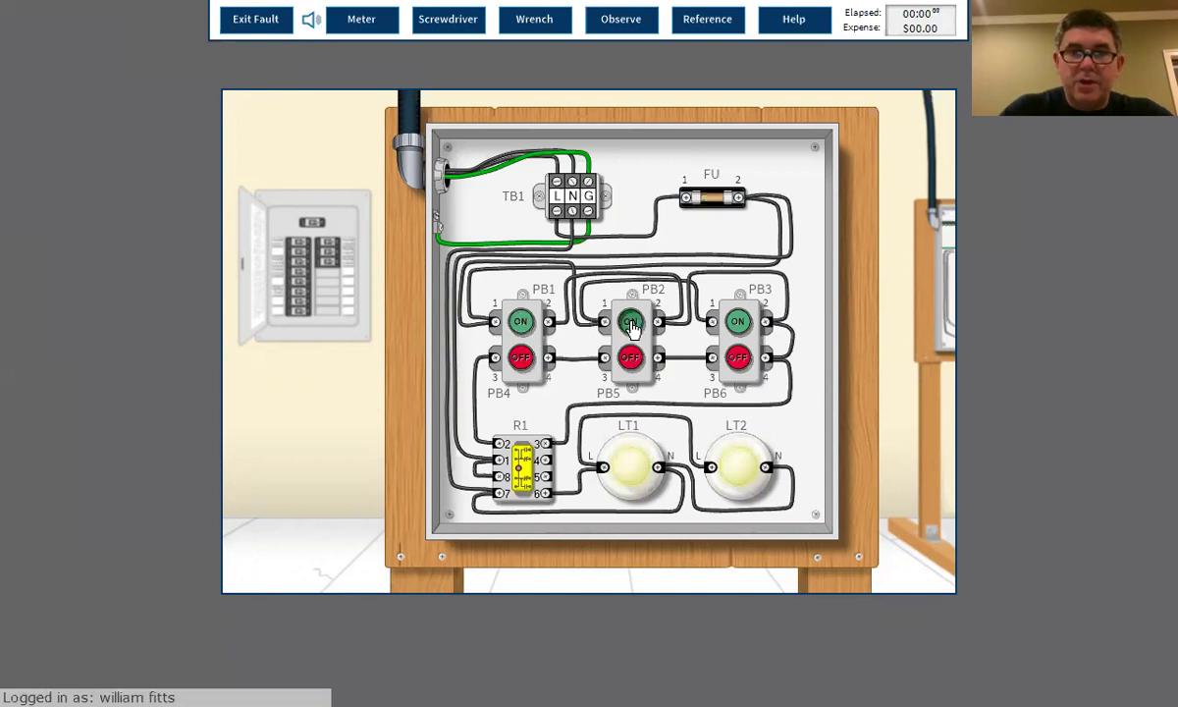
left_click(739, 357)
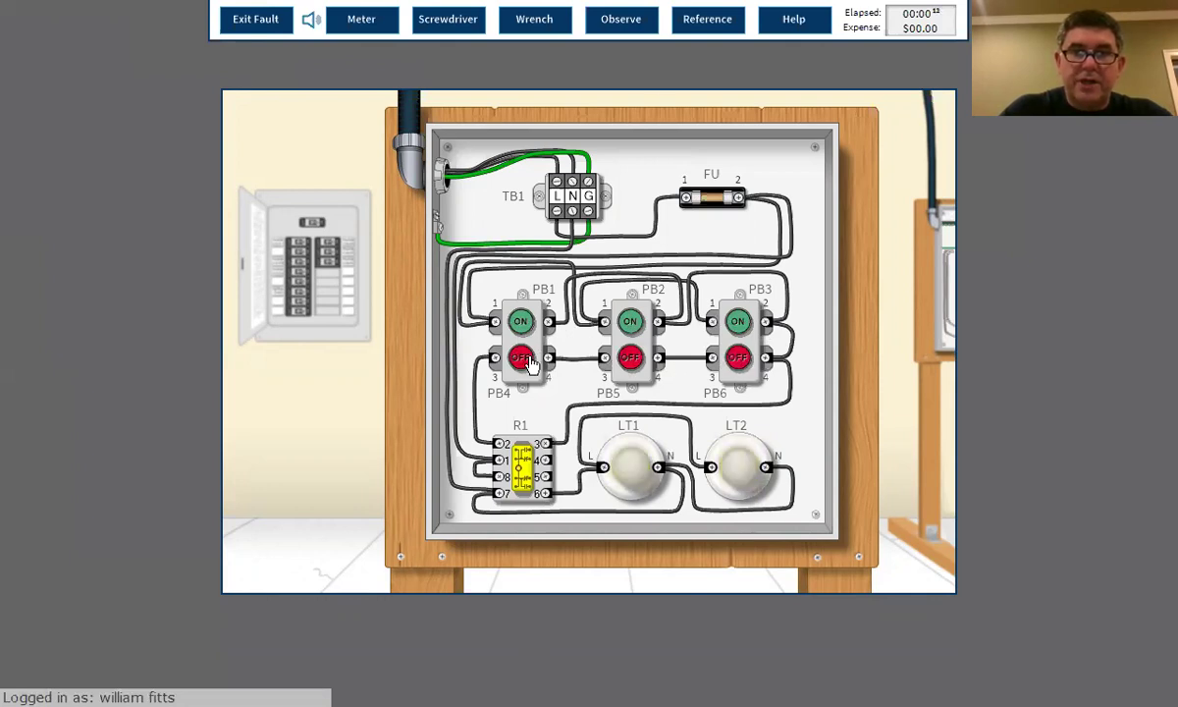
left_click(766, 22)
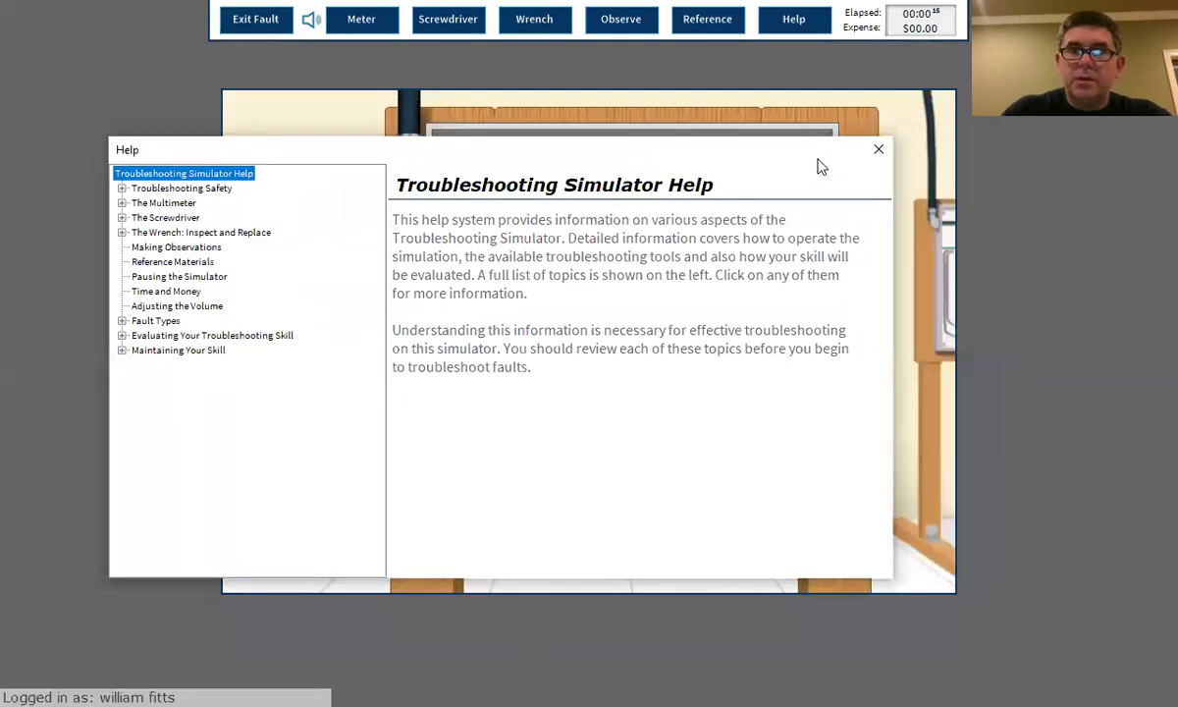
- Place the lighting circuit schematic to the right of the panel and press PB6 to test stopping the lamps
left_click(732, 20)
left_click(758, 33)
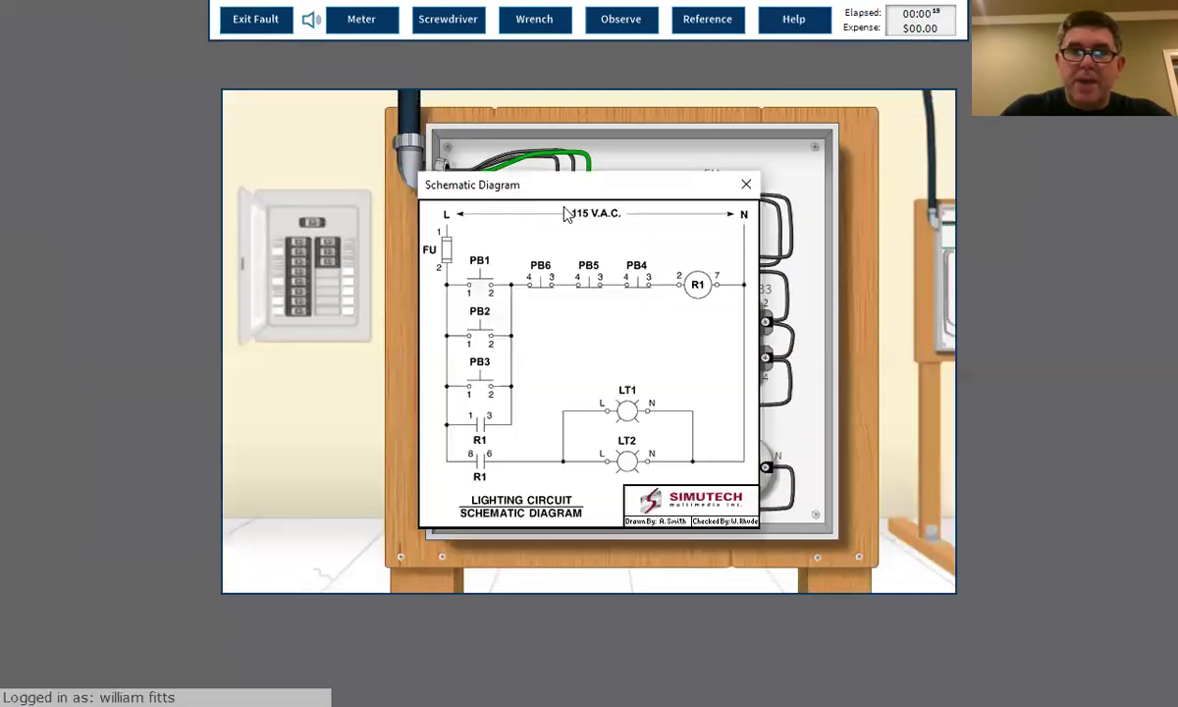
left_click_drag(576, 196, 965, 296)
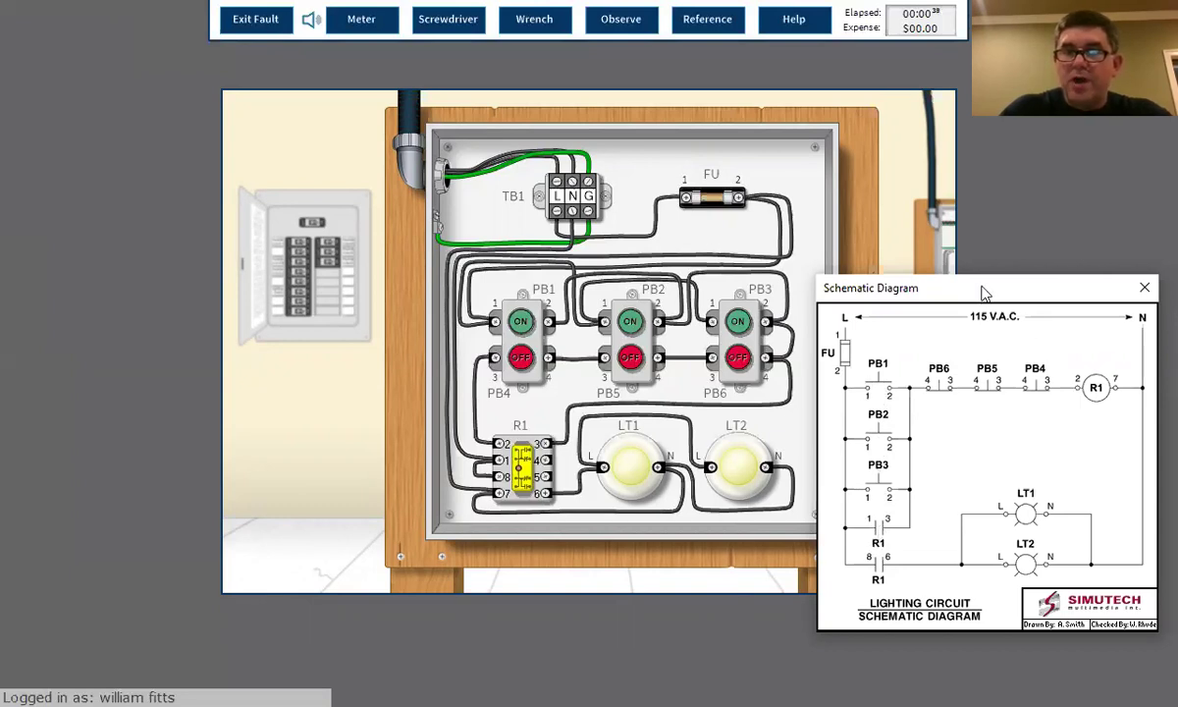
left_click_drag(984, 291, 994, 245)
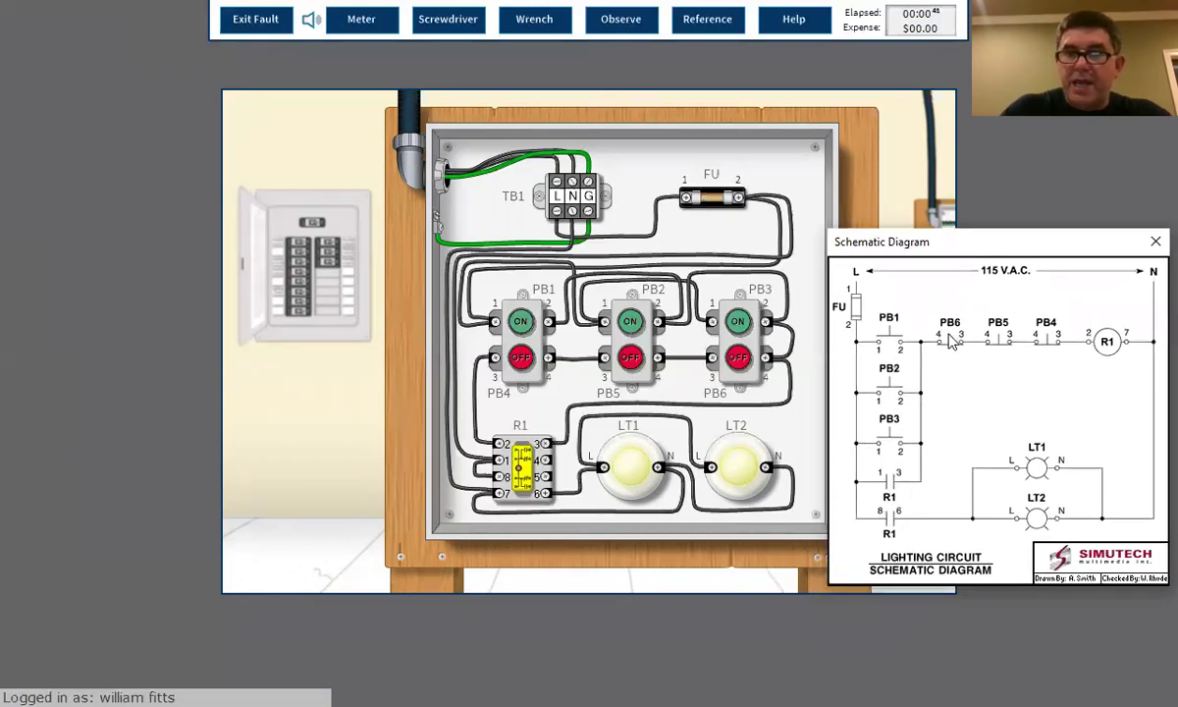
left_click(735, 362)
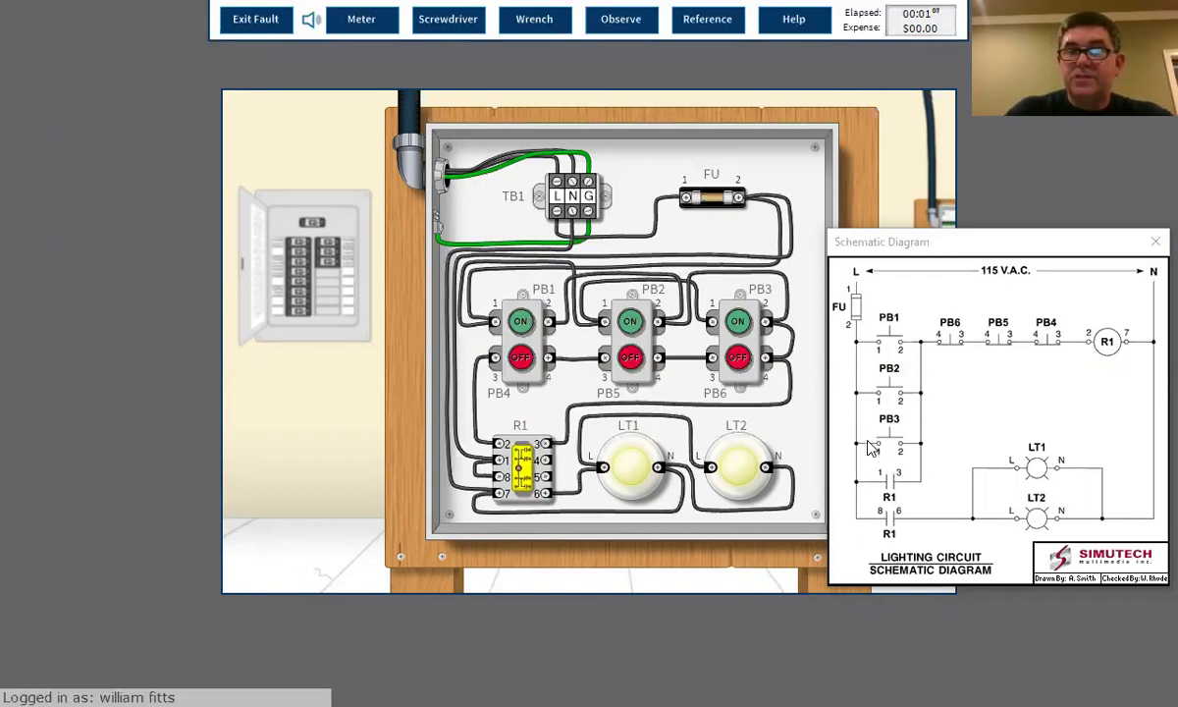
- Switch off and lock out the Lighting Circuit breaker, verify it dead, and set the multimeter to ohms
left_click(346, 255)
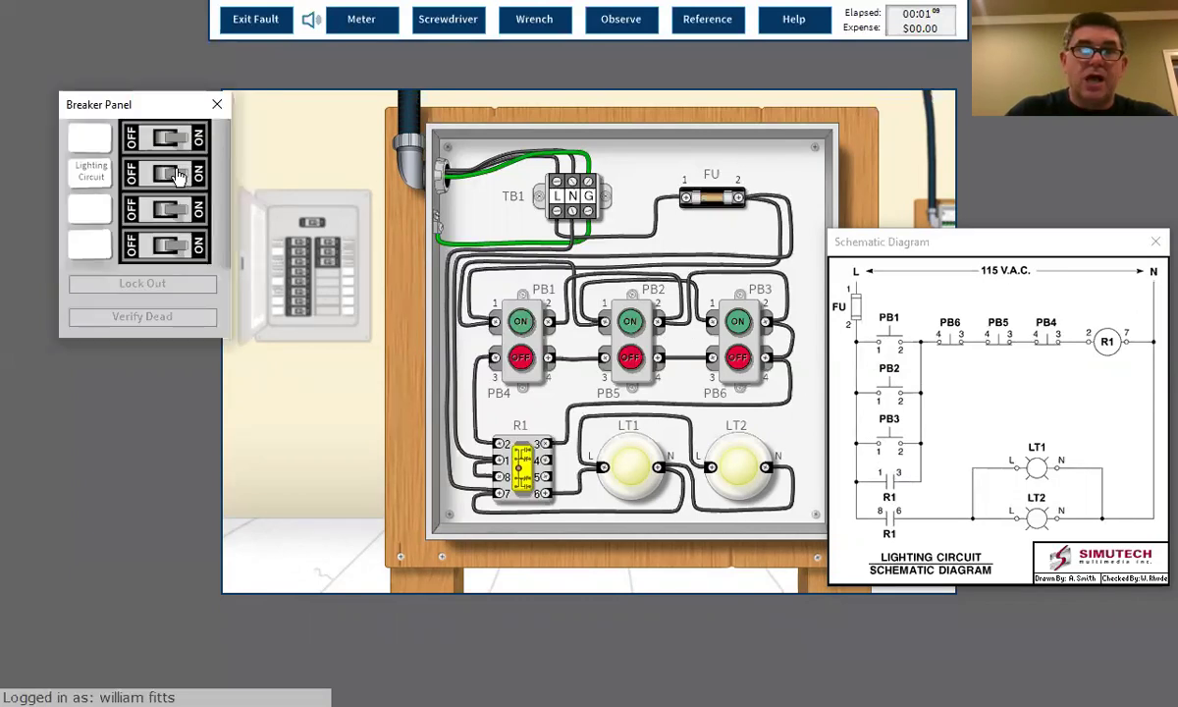
left_click(175, 175)
left_click(124, 282)
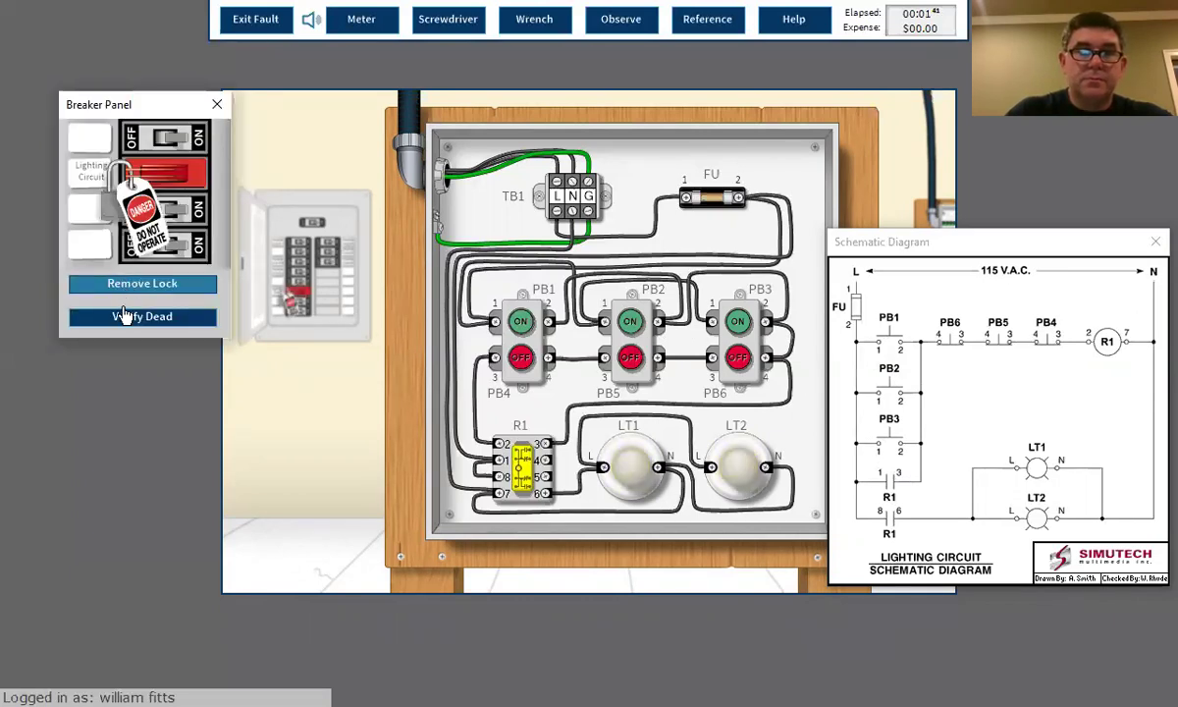
left_click(125, 318)
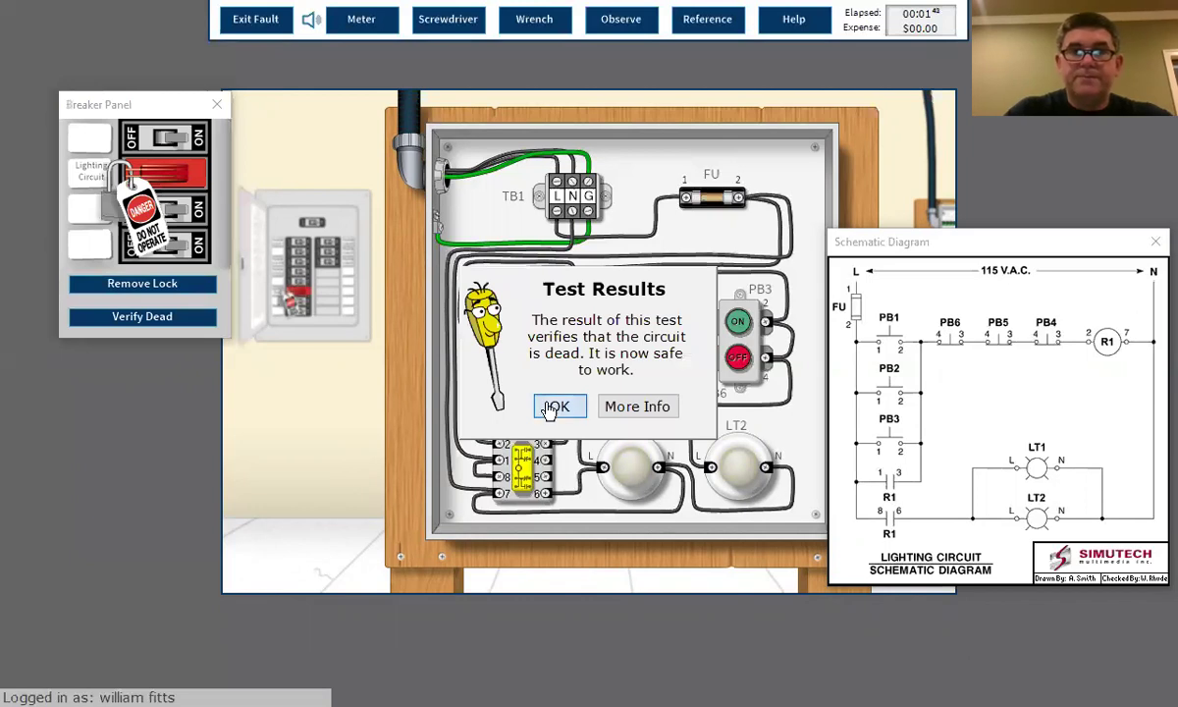
left_click(553, 405)
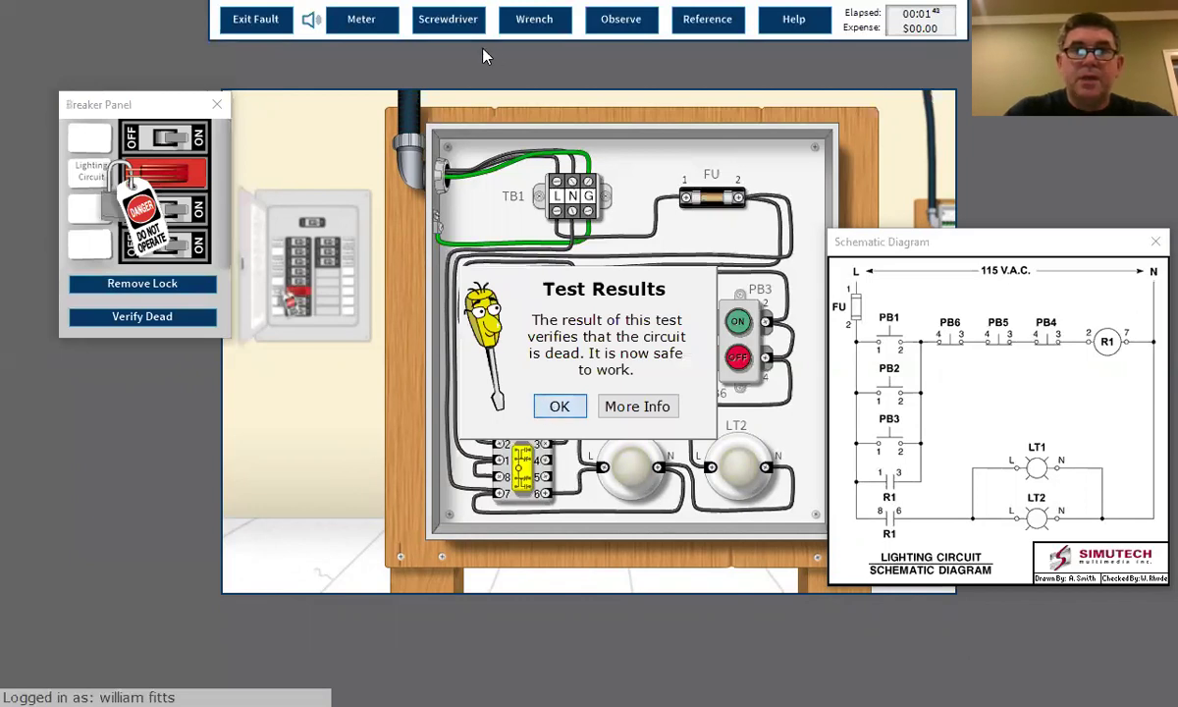
left_click(361, 19)
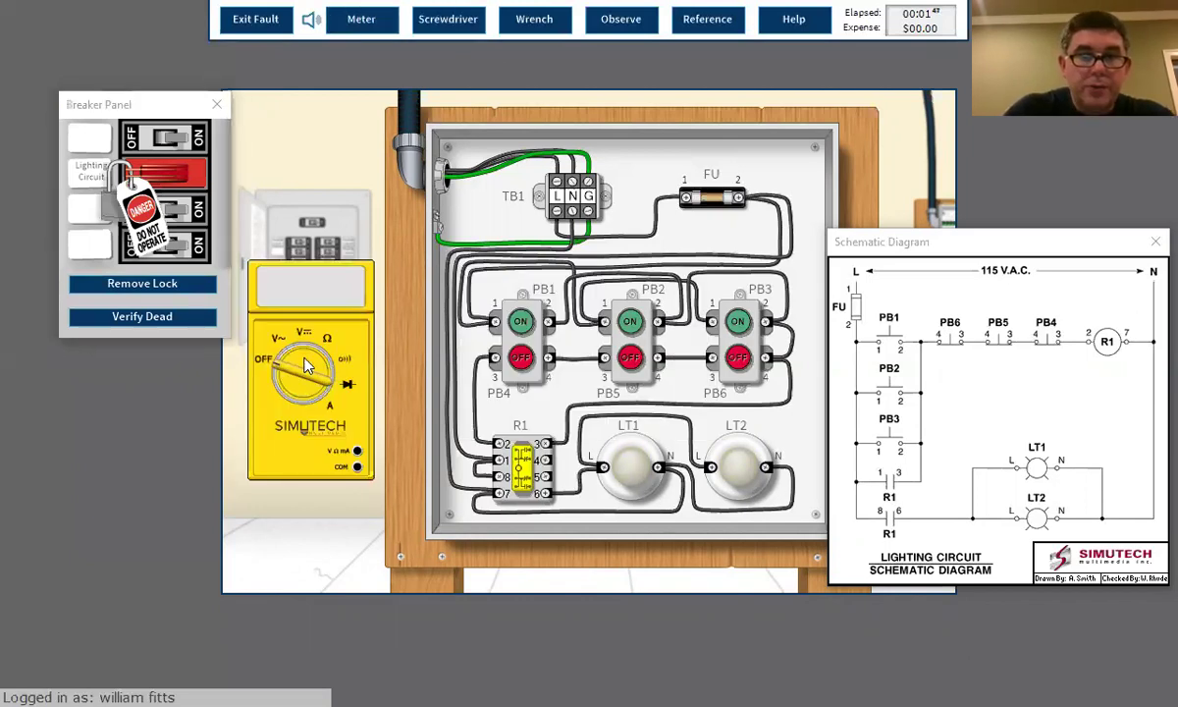
left_click(330, 345)
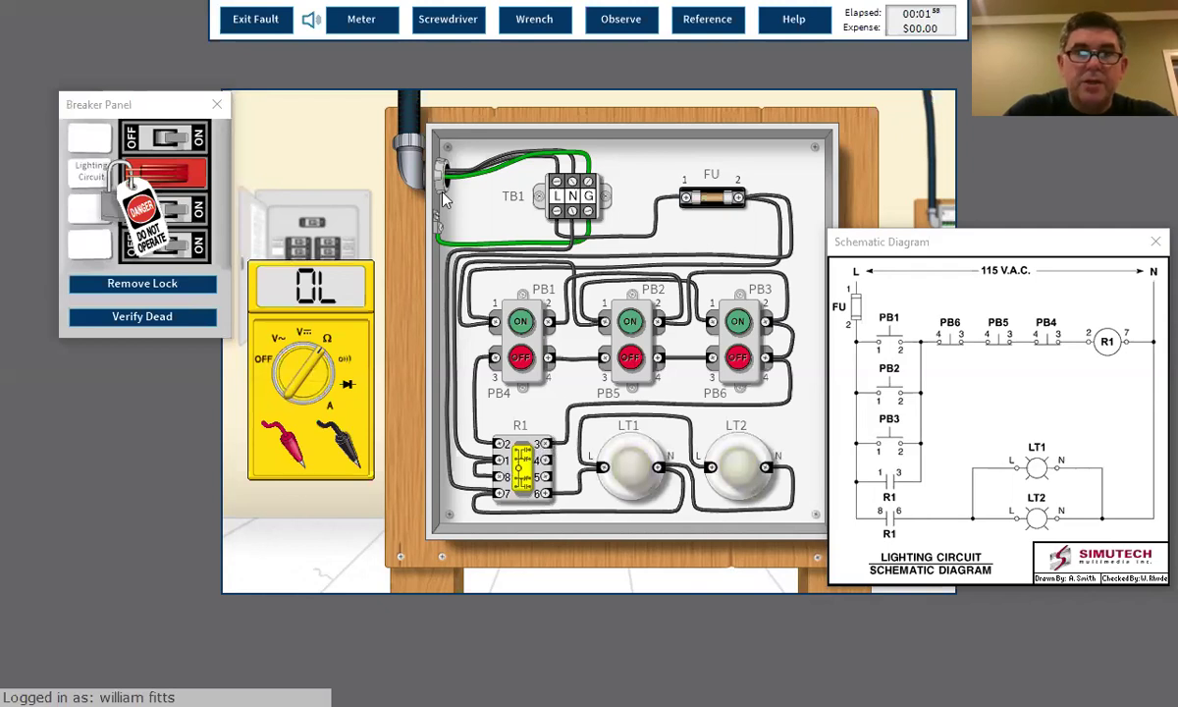
- Loosen the terminal 2 wires on PB3 and PB2 with the screwdriver and dismiss the meter tip
left_click(444, 25)
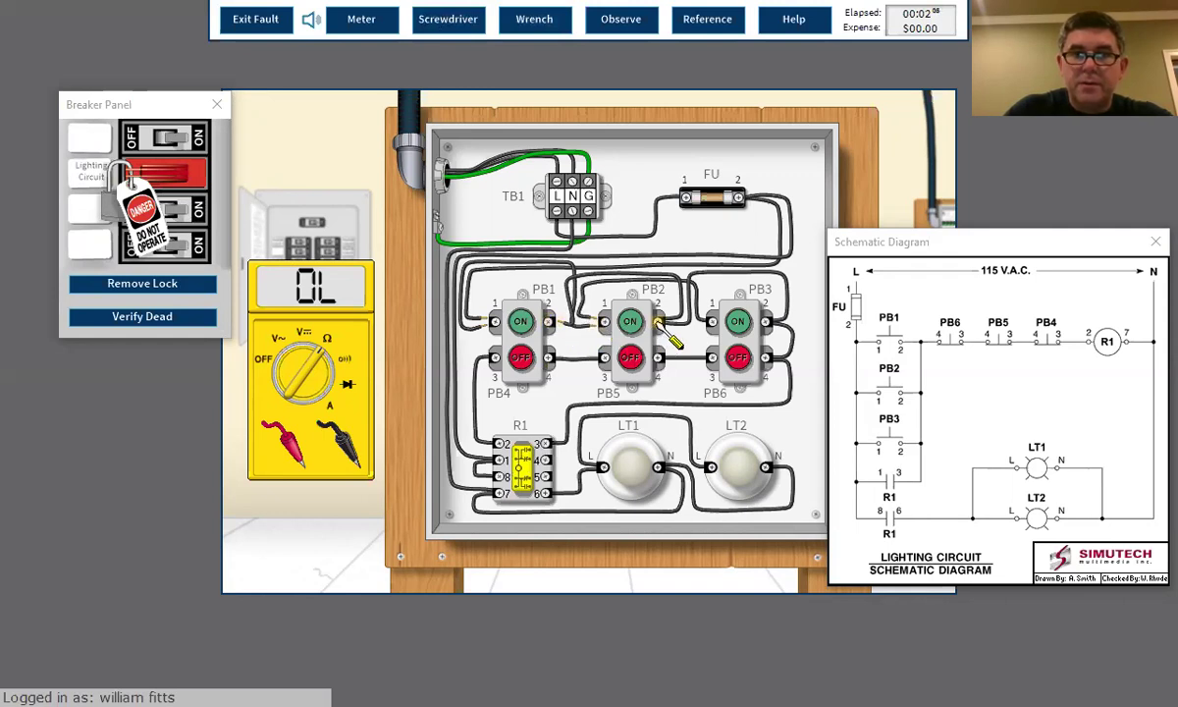
left_click(766, 322)
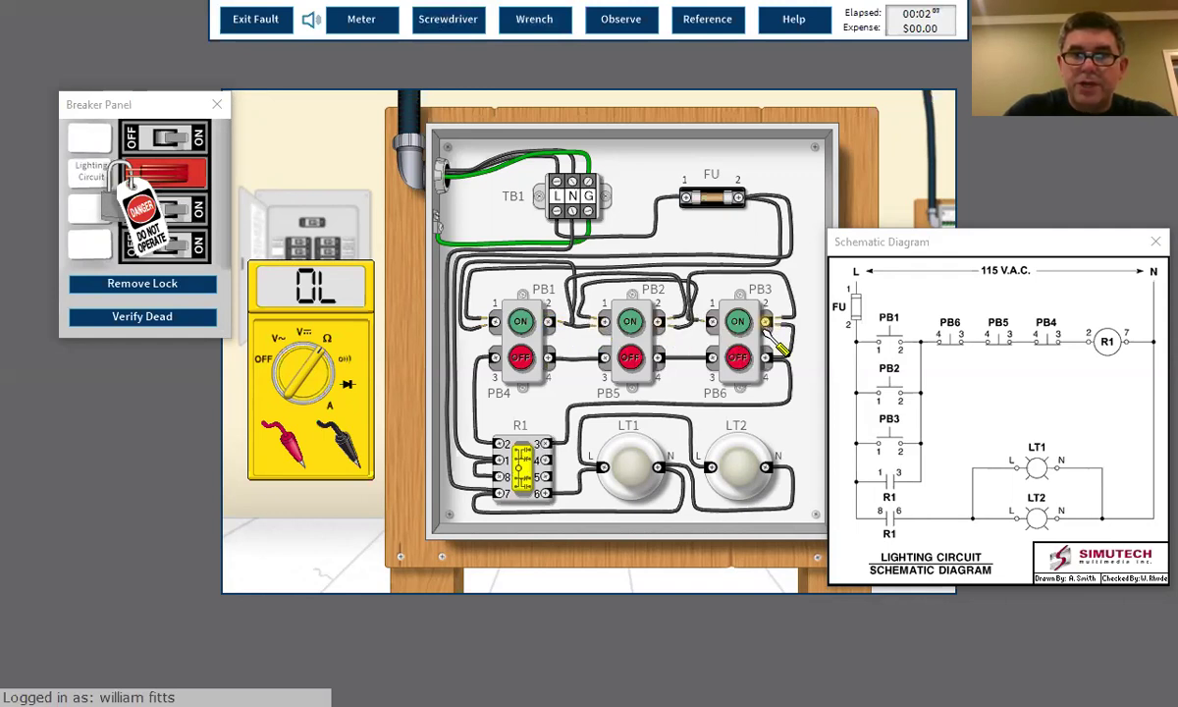
left_click(498, 461)
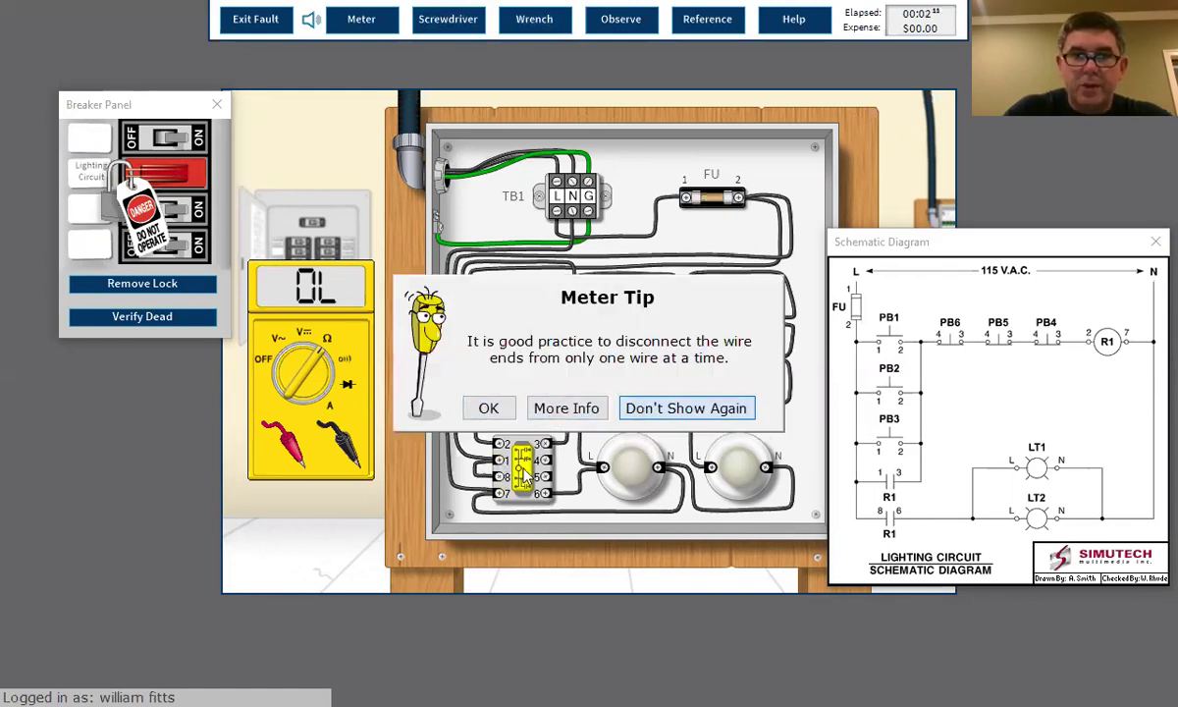
key("Return")
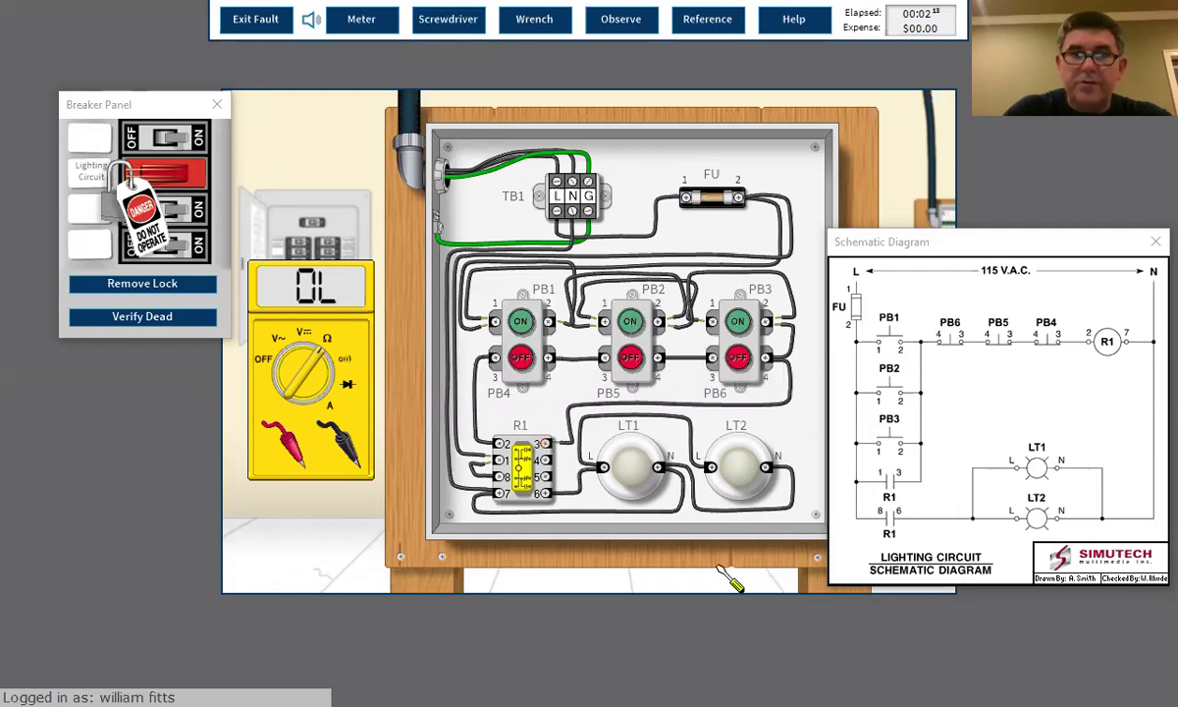
- Ohm-test pushbuttons PB1, PB2 and PB3 across terminals 1 and 2 while pressing ON
left_click(345, 446)
left_click(547, 321)
left_click(284, 442)
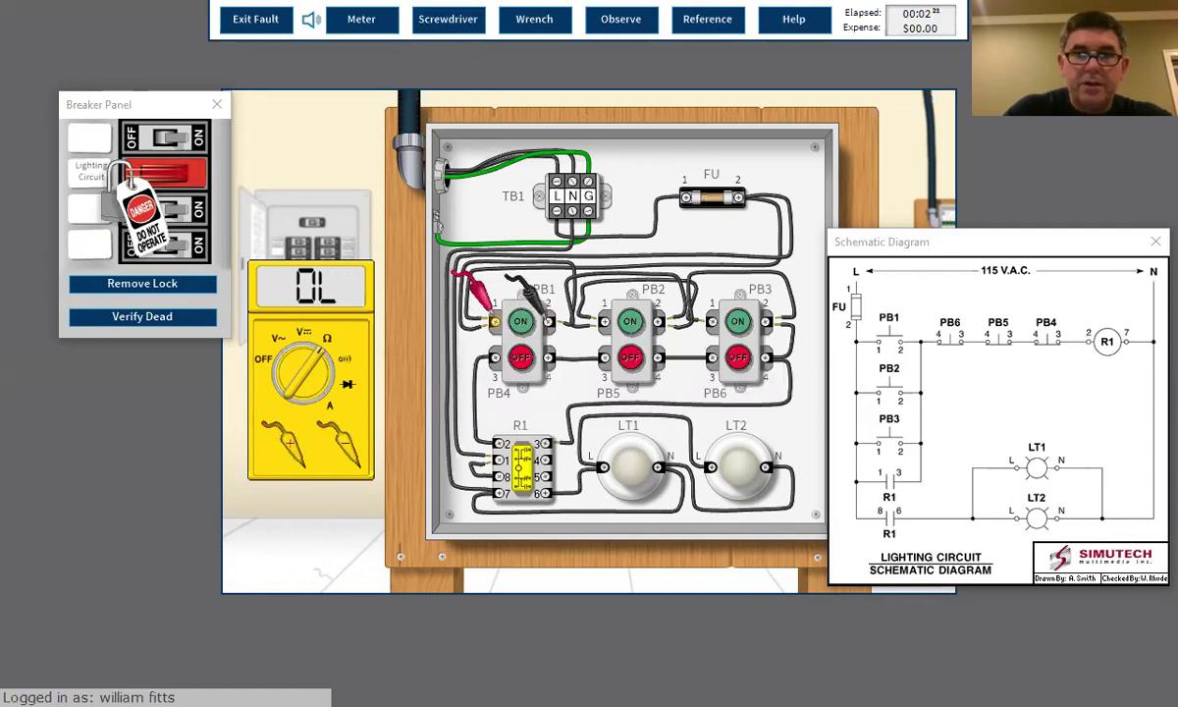
left_click(522, 321)
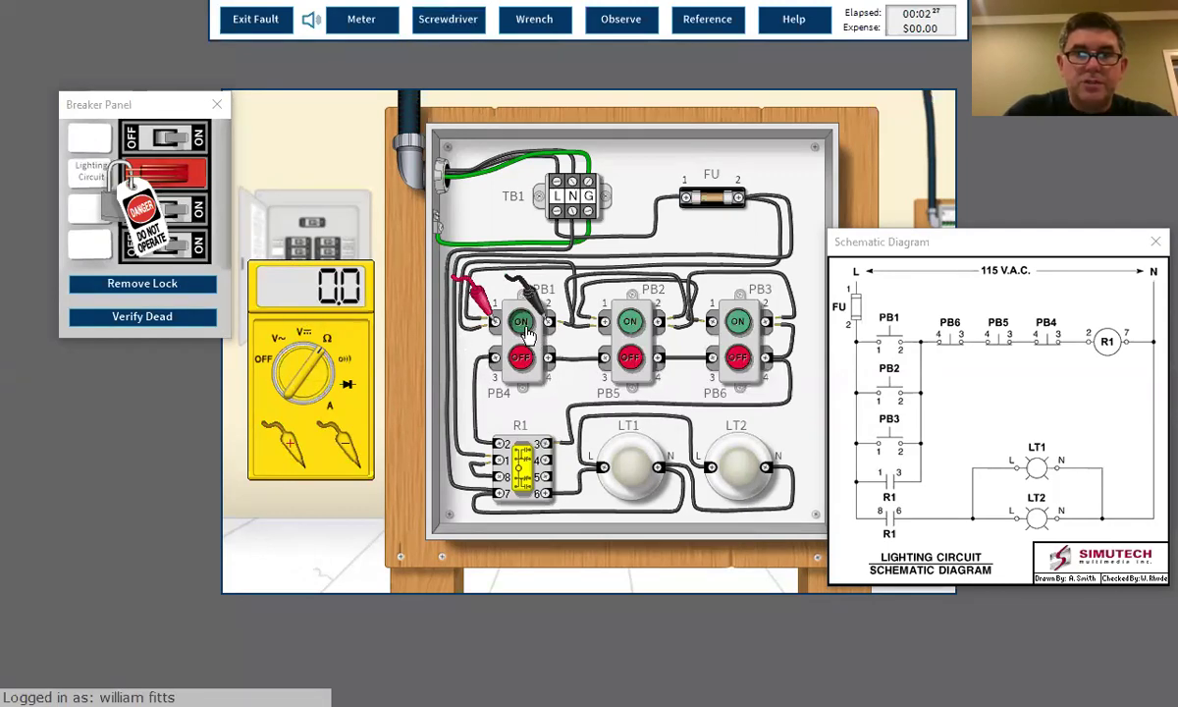
left_click_drag(535, 306, 655, 317)
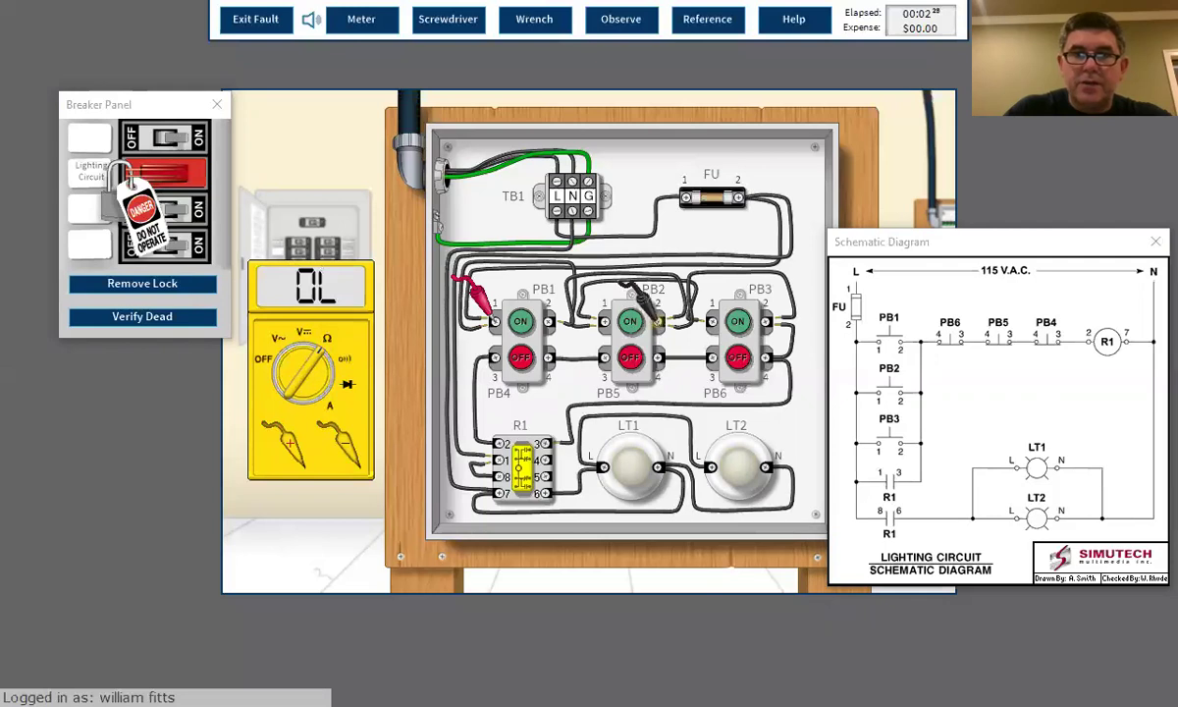
left_click_drag(481, 299, 595, 312)
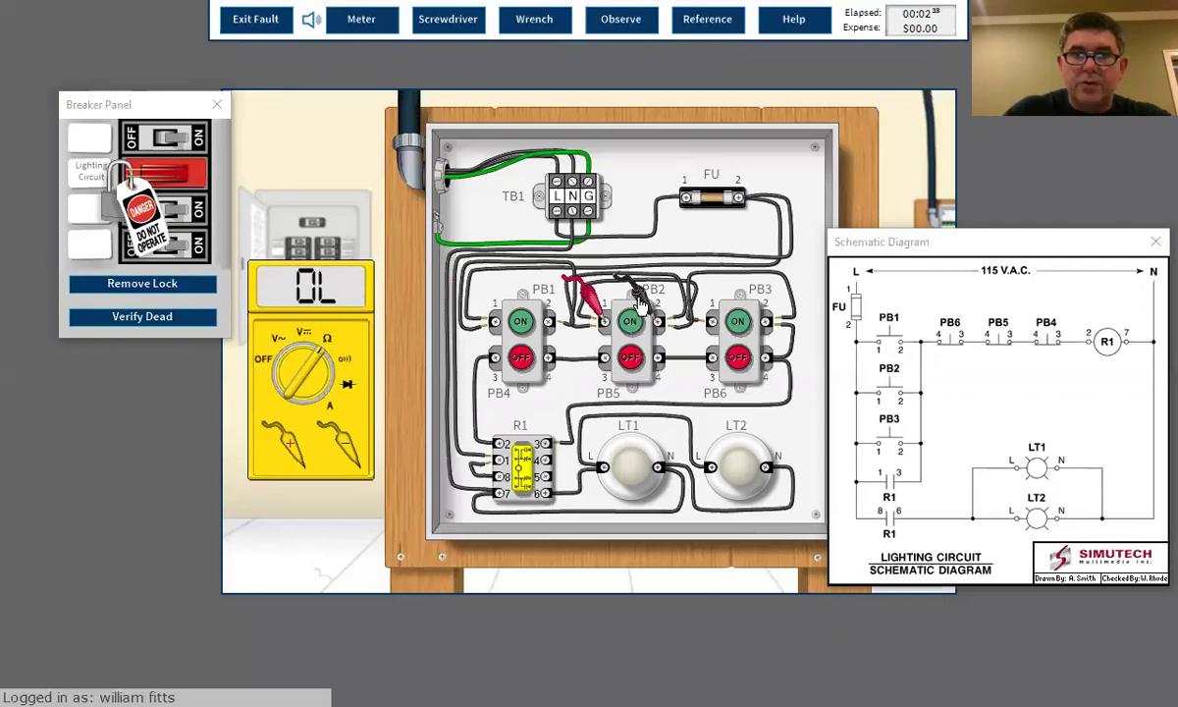
left_click_drag(629, 288, 767, 324)
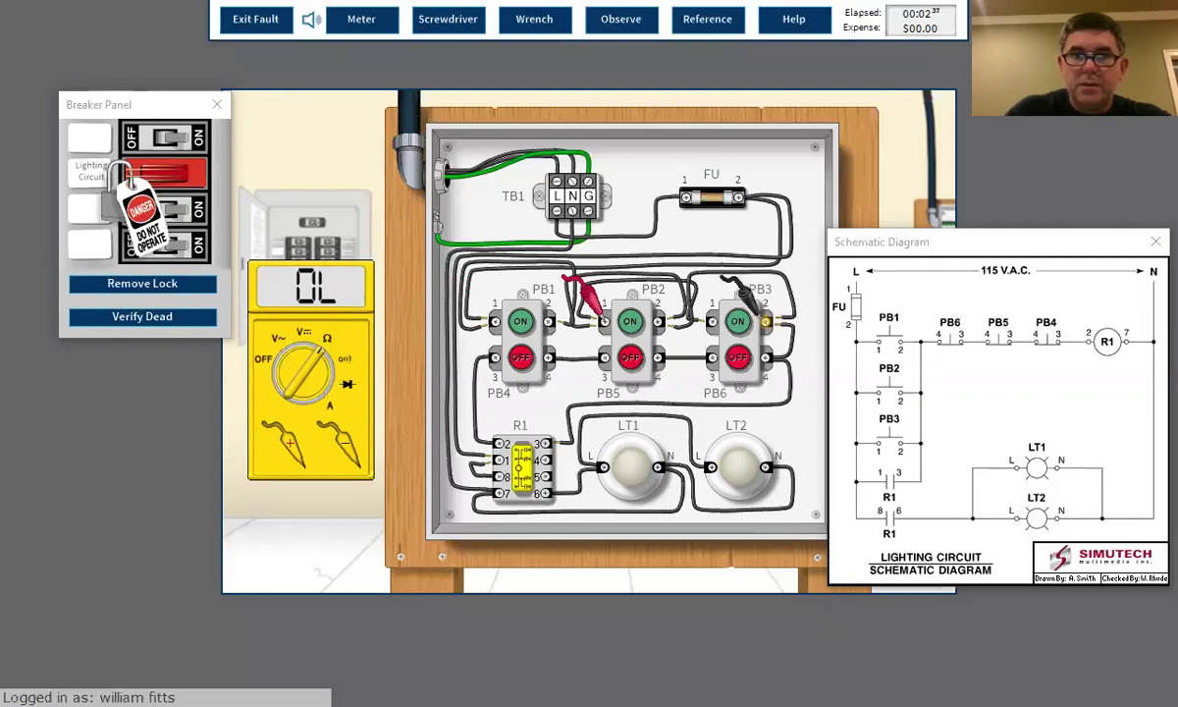
left_click_drag(592, 308, 715, 326)
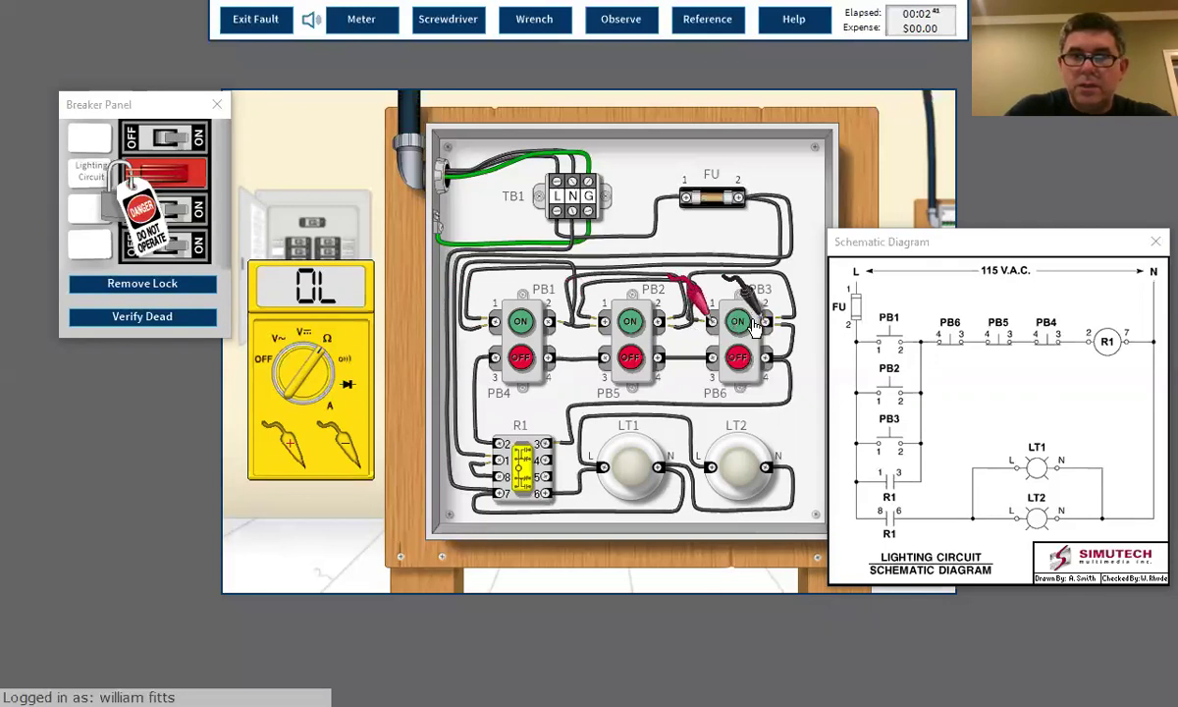
left_click(737, 323)
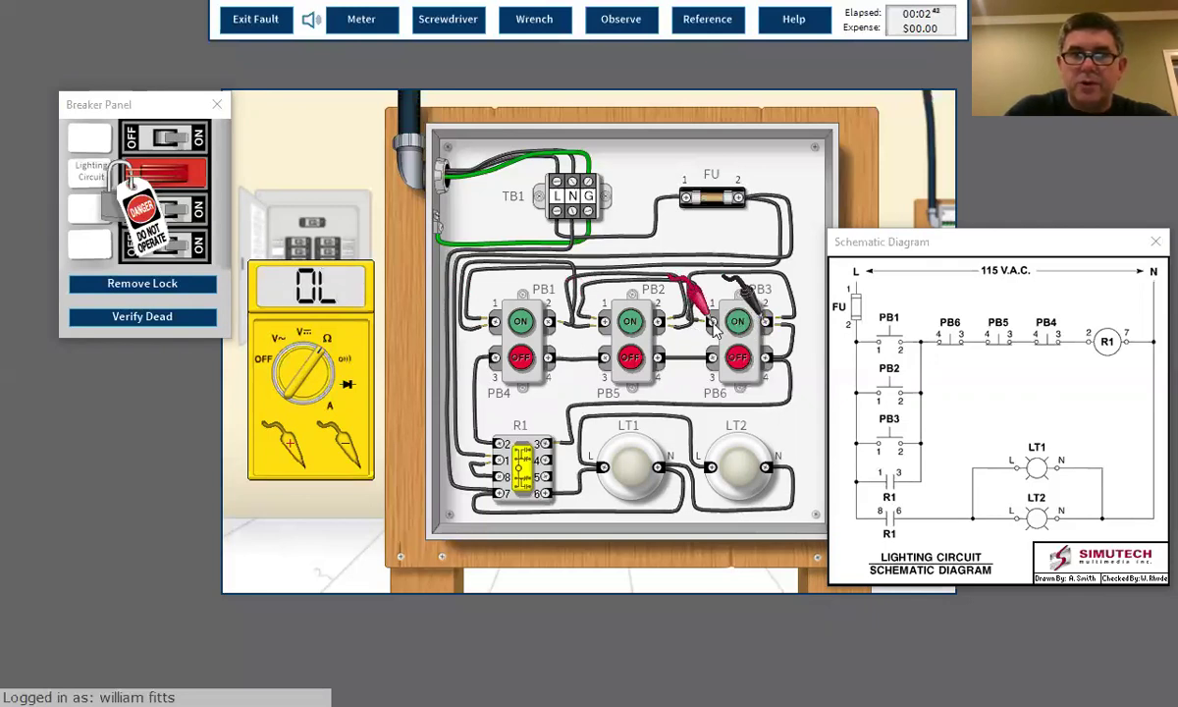
- Probe relay R1 terminals 1 and 3, reading 0.0 Ω, then switch the meter off
left_click_drag(705, 306, 496, 458)
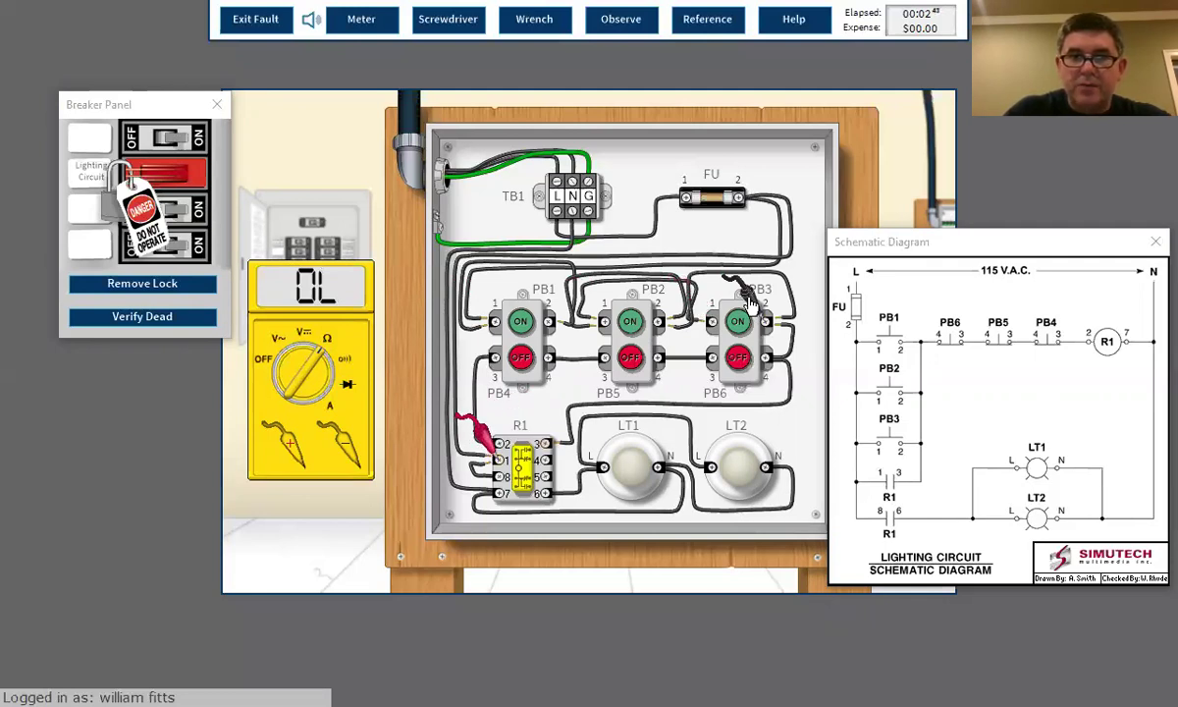
left_click_drag(748, 304, 537, 439)
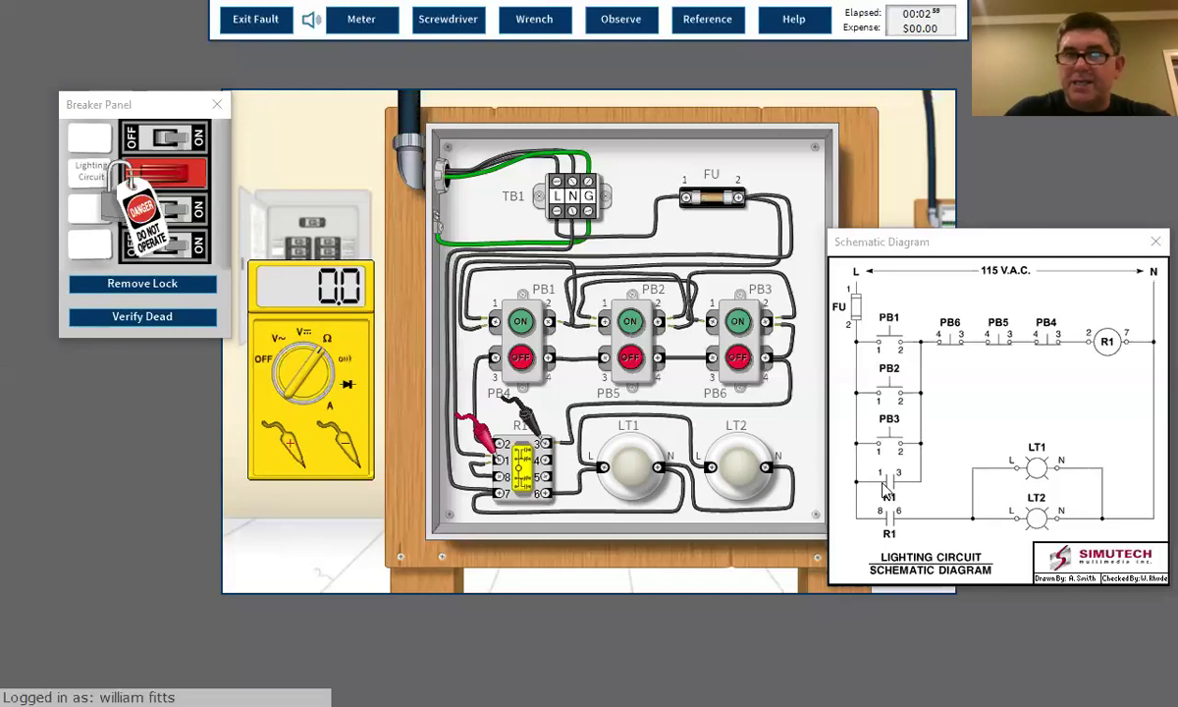
left_click(270, 365)
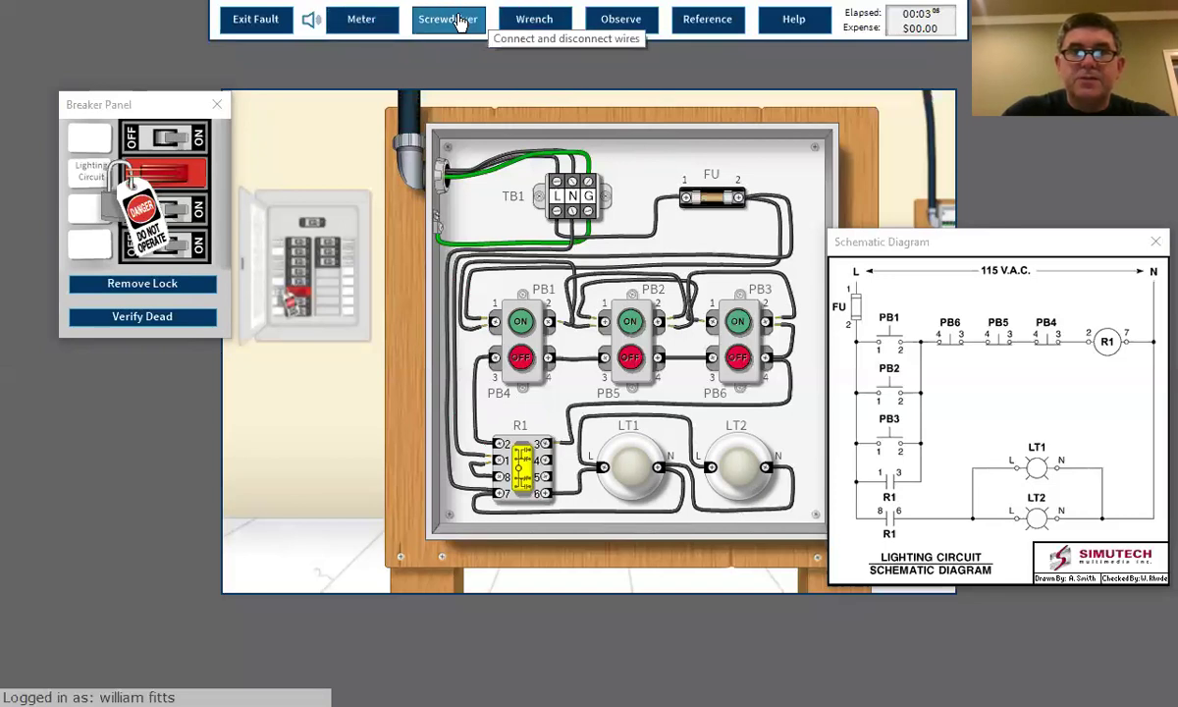
- Replace relay R1 with the wrench and prepare to reconnect the loosened wires
left_click(517, 27)
mouse_move(543, 486)
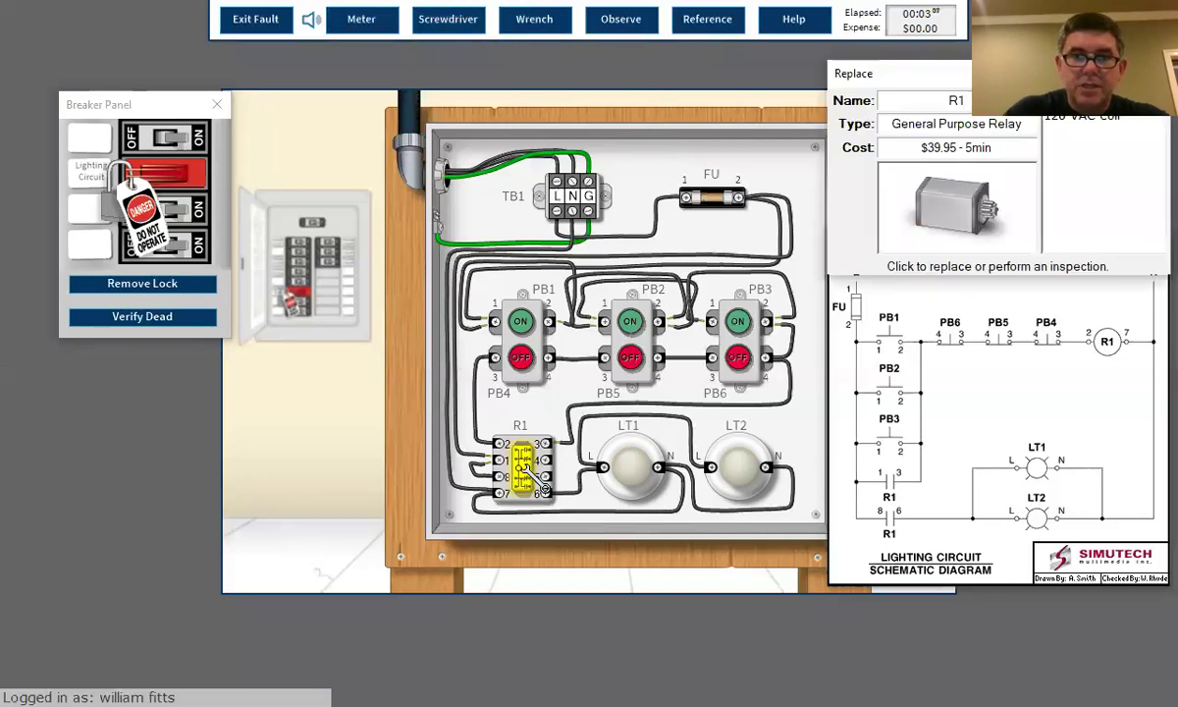
left_click(535, 476)
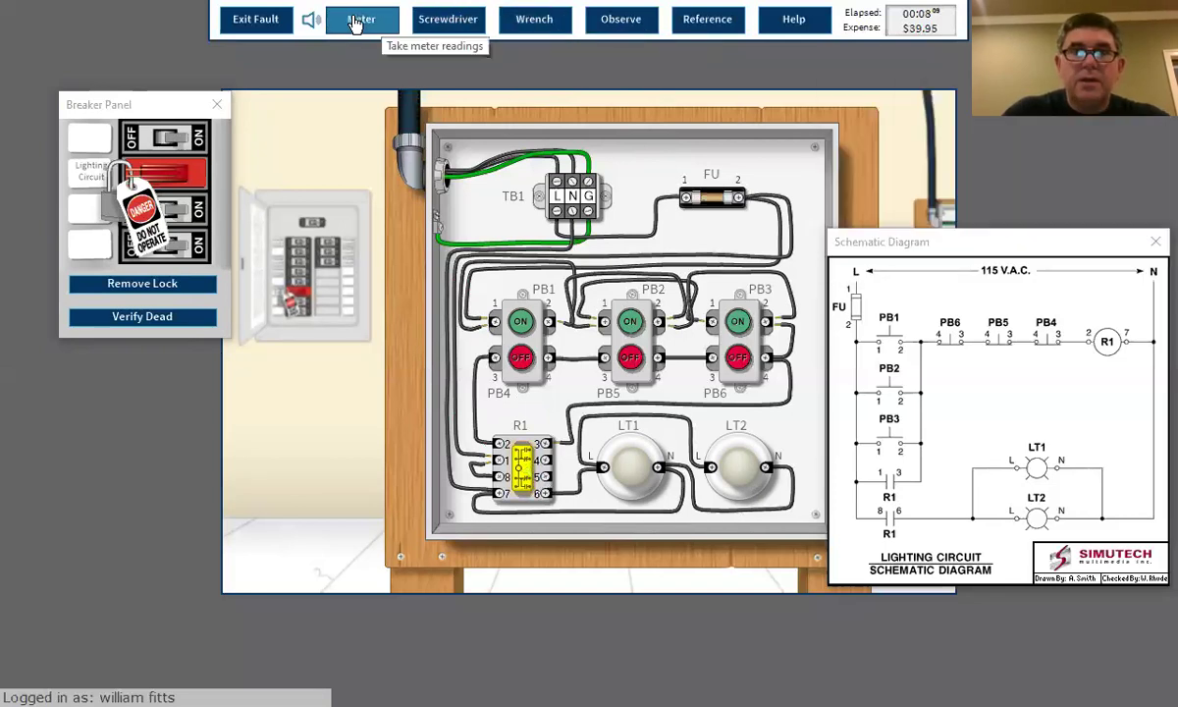
left_click(471, 19)
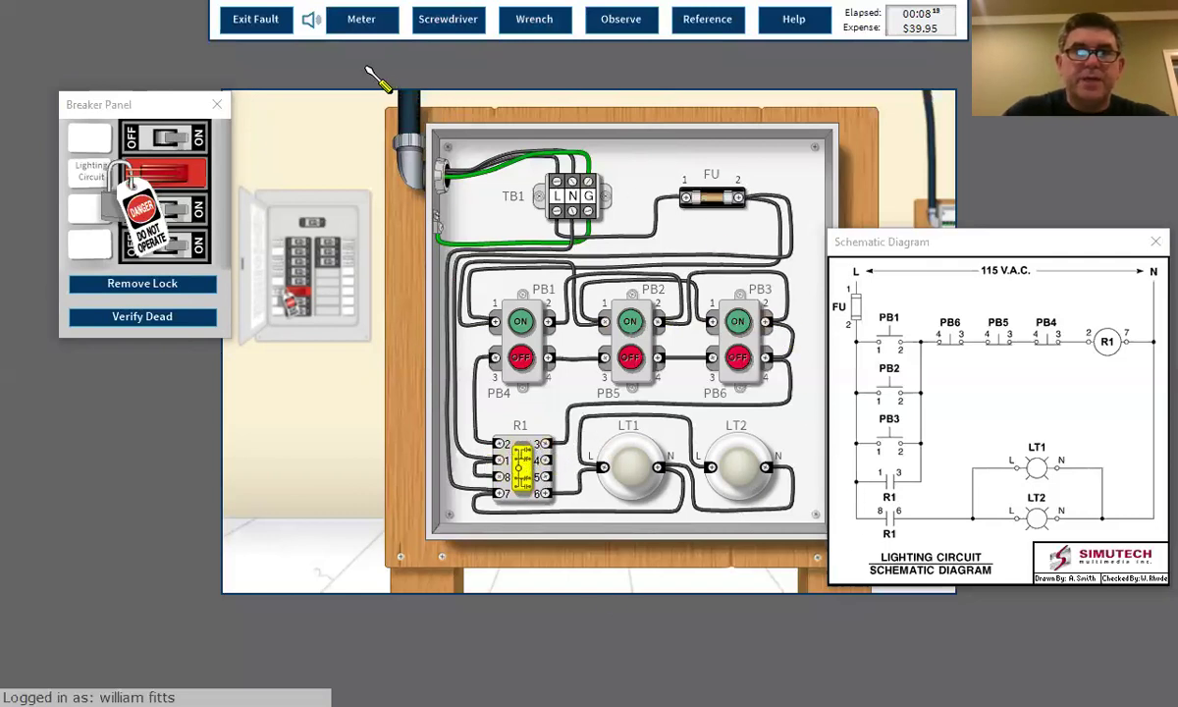
- Remove the lockout, switch the Lighting Circuit breaker on, and test lamps with ON/OFF pushbuttons
left_click(114, 285)
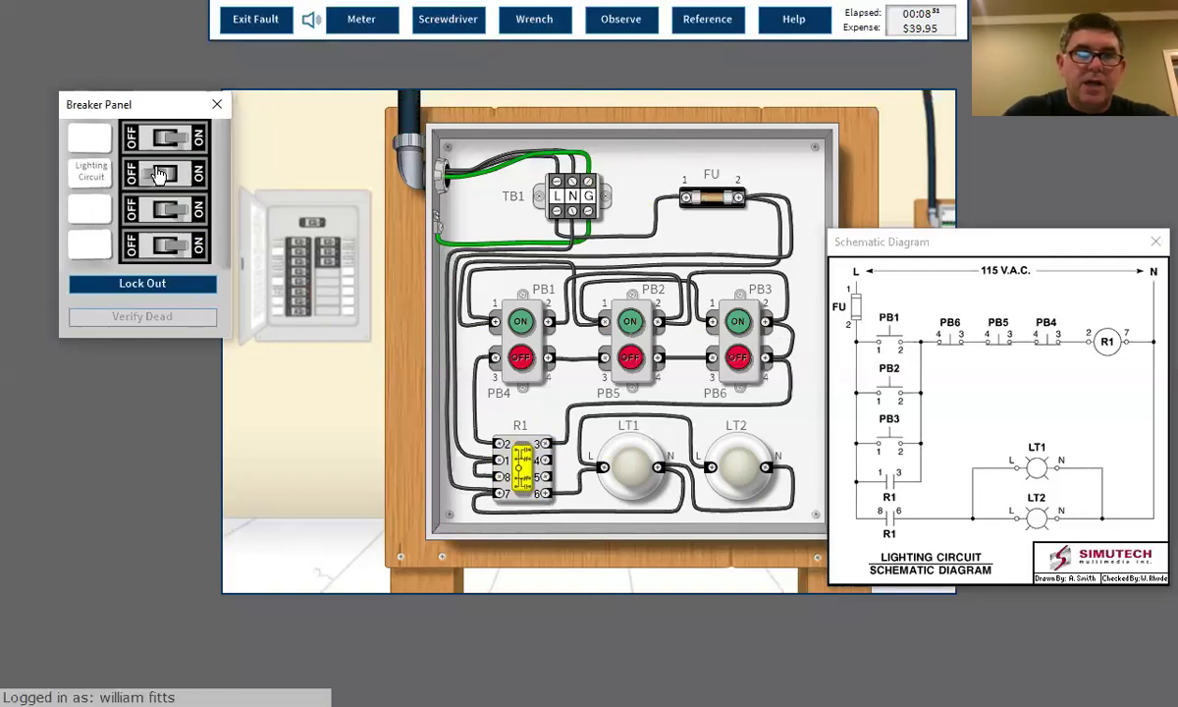
left_click(160, 174)
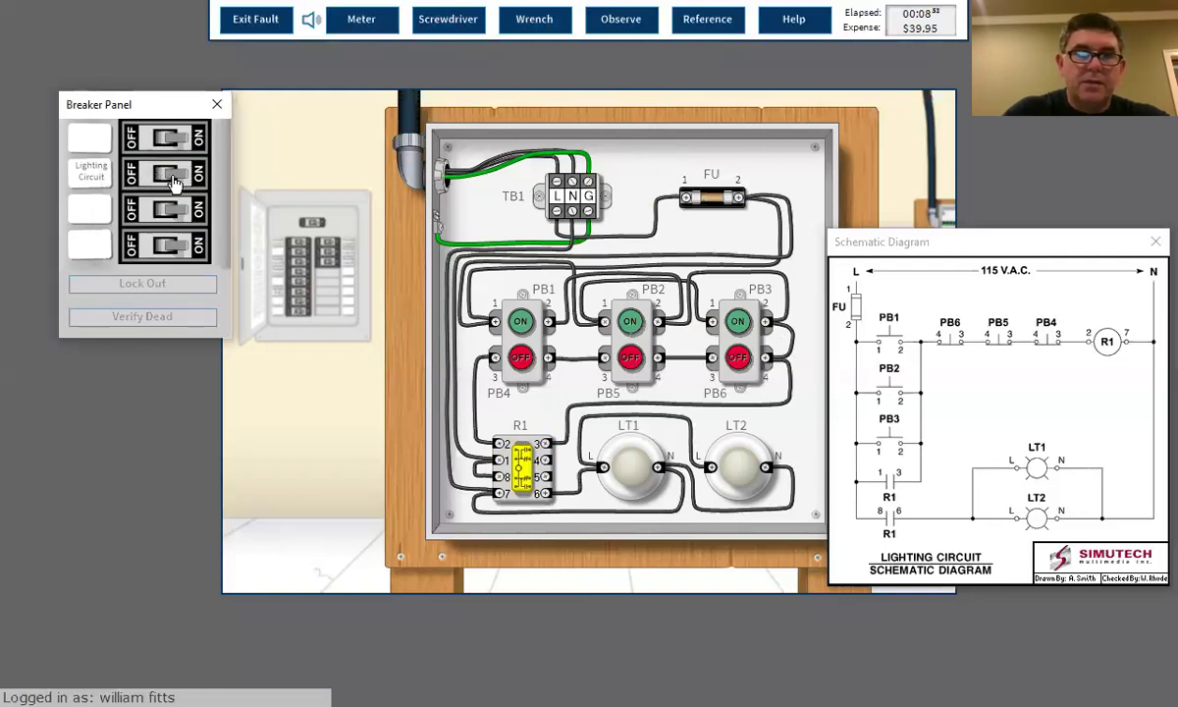
left_click(527, 324)
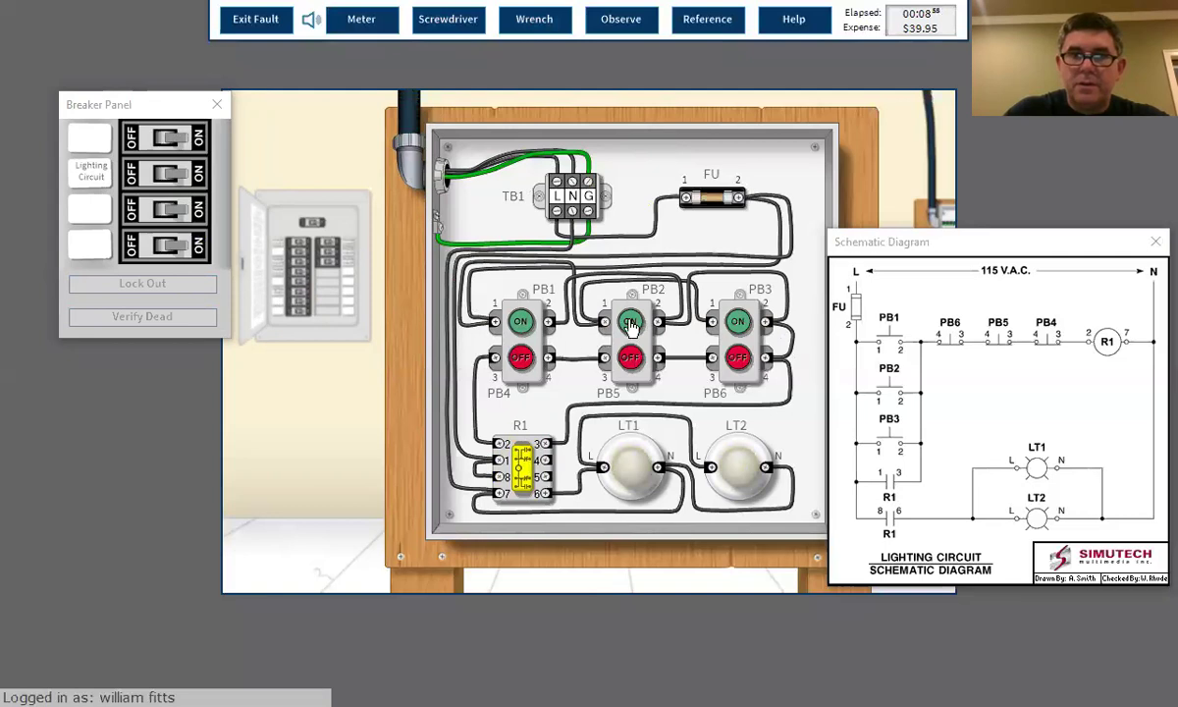
left_click(630, 356)
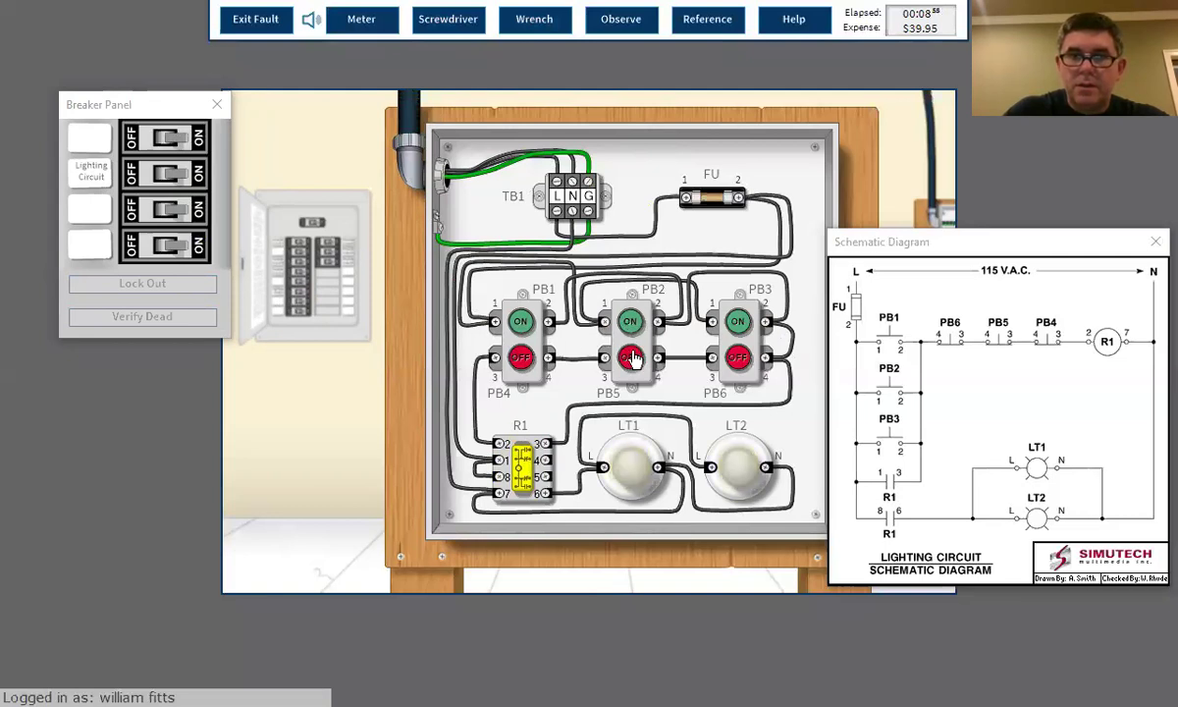
left_click(737, 321)
left_click(734, 361)
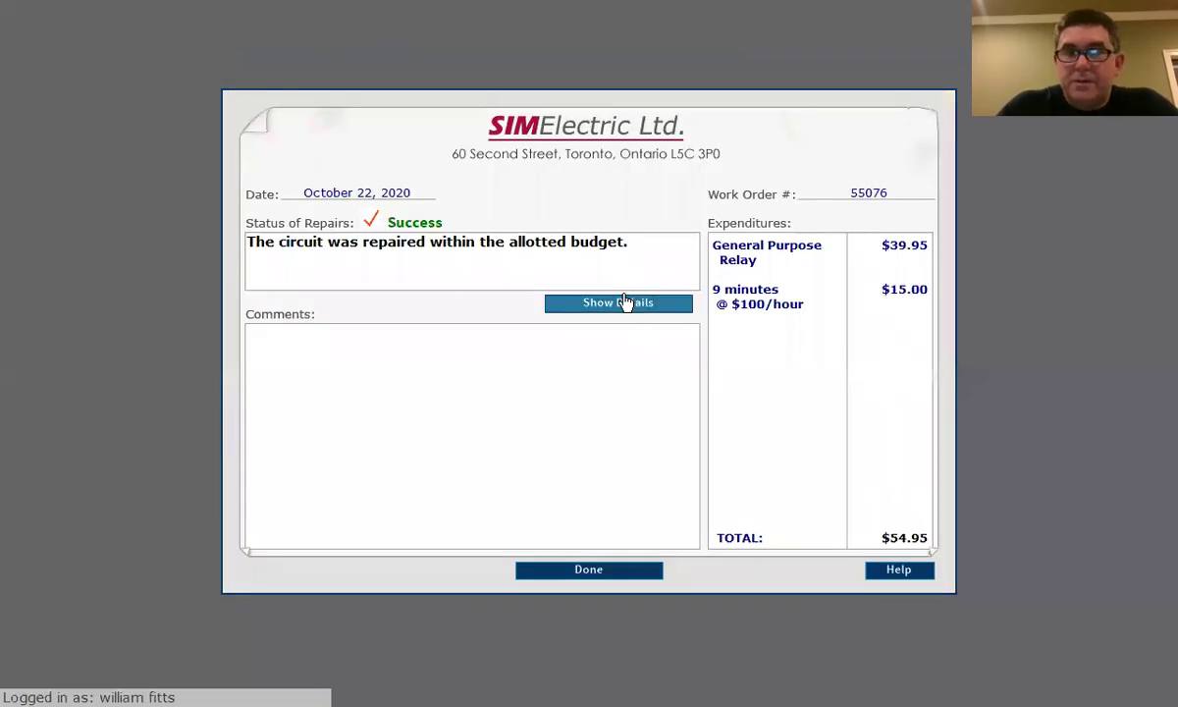
- View the Advanced 2 fault rating details for the successful repair, then close them
left_click(624, 303)
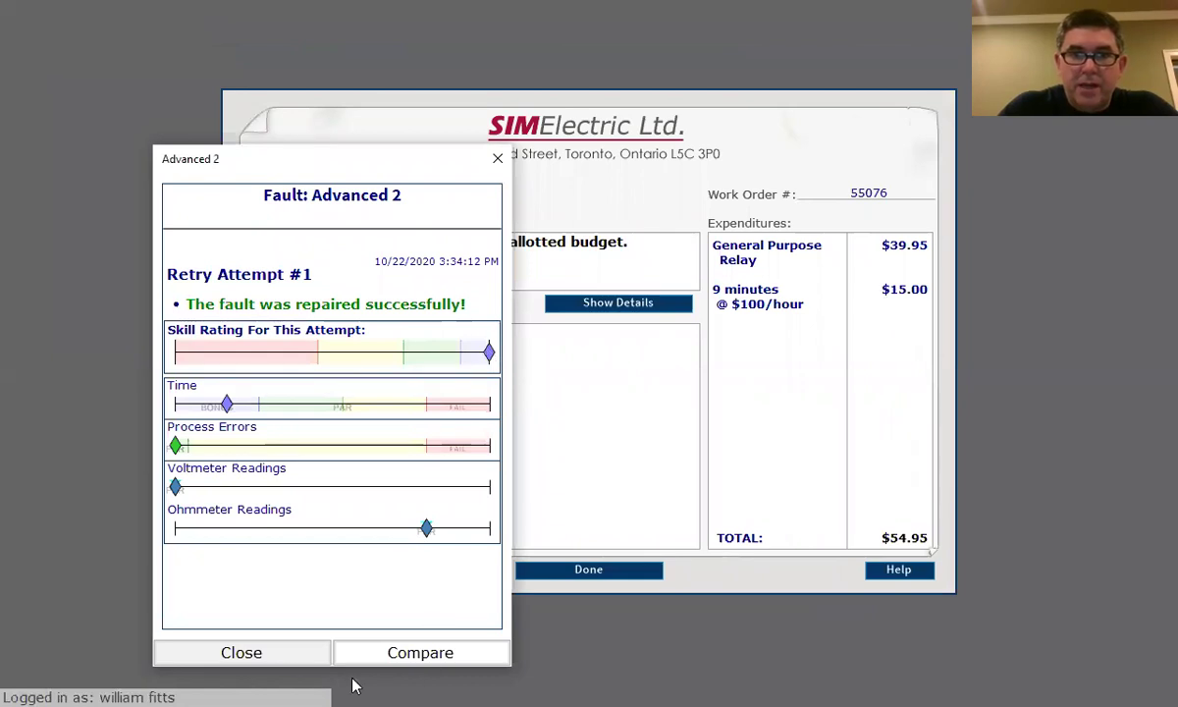
left_click(243, 653)
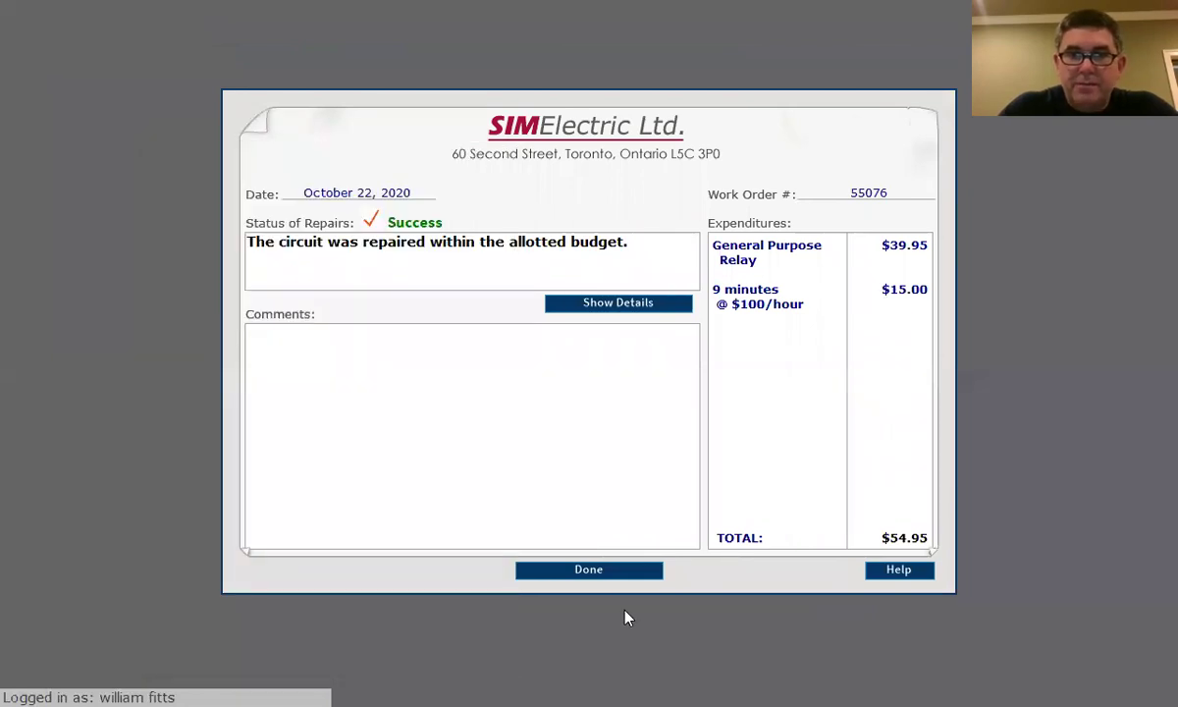
left_click(590, 572)
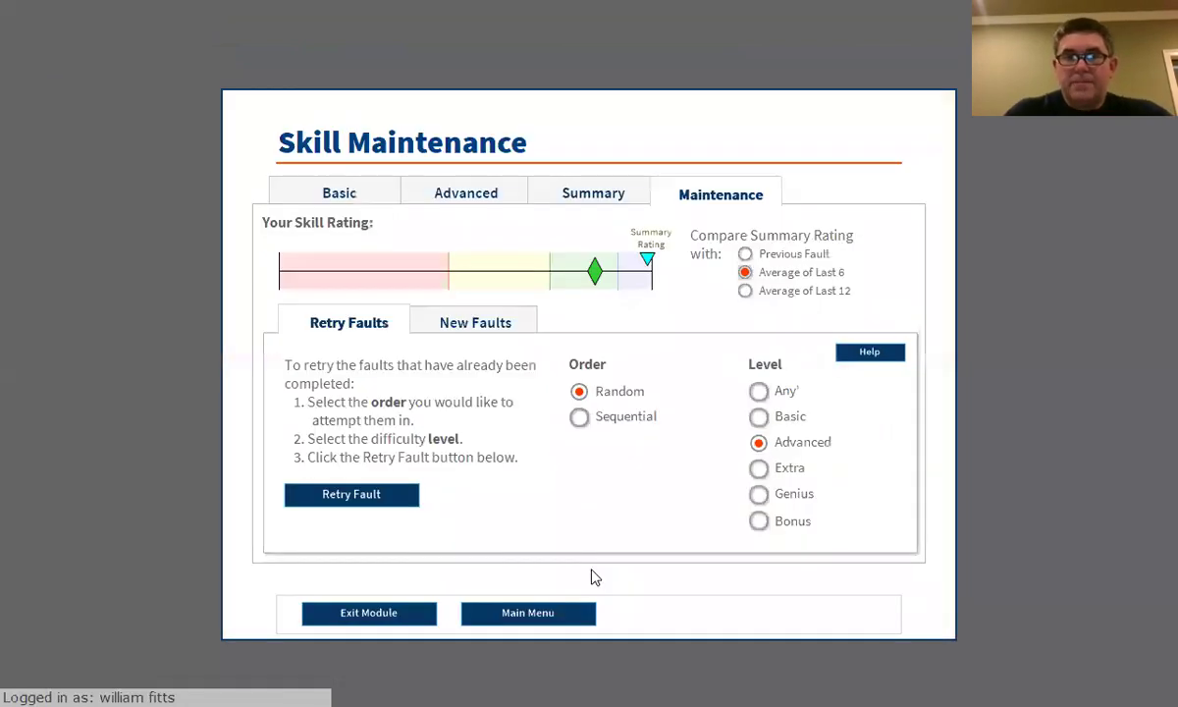